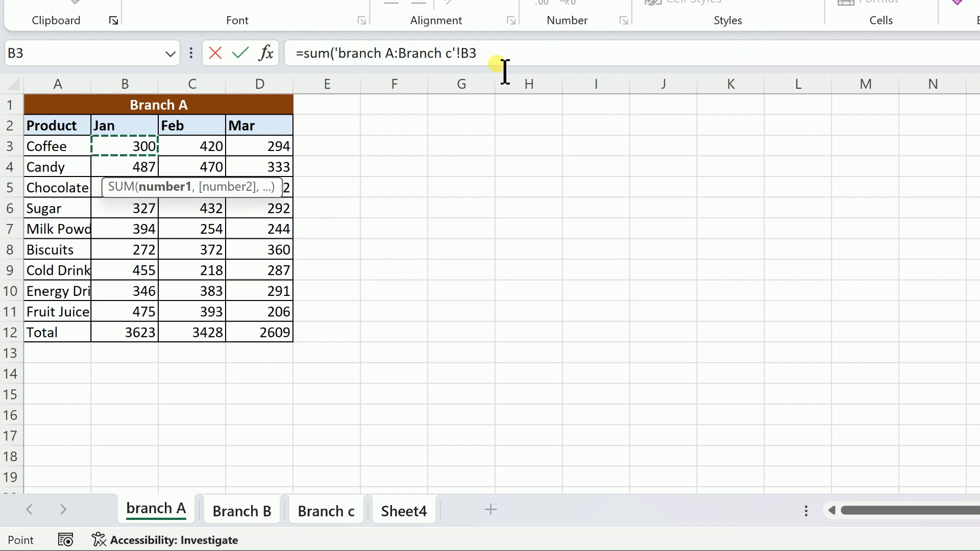
- Finish the formula =SUM('branch A:Branch c'!B3) in Sheet4's cell B4 and review the Jan coffee figures on the three branch sheets
text())
key(Return)
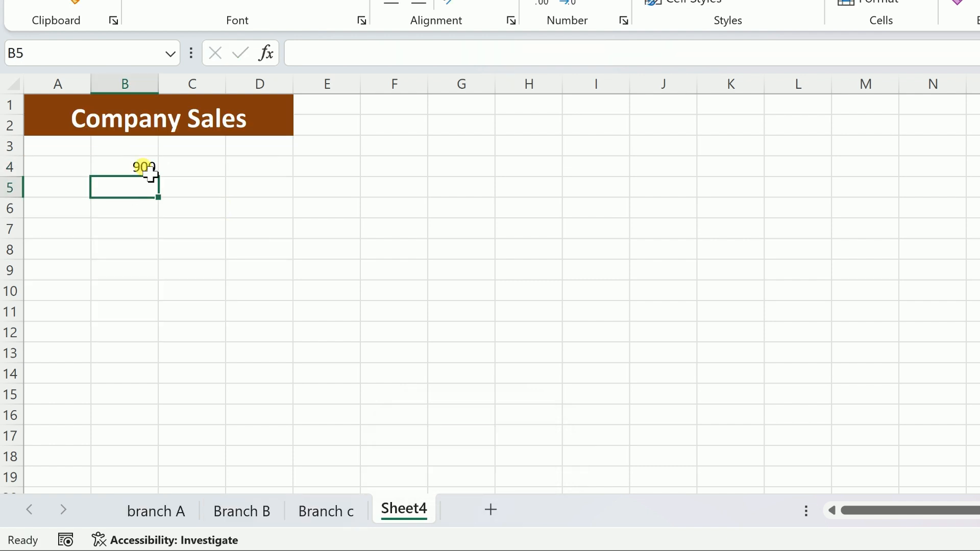
click(172, 510)
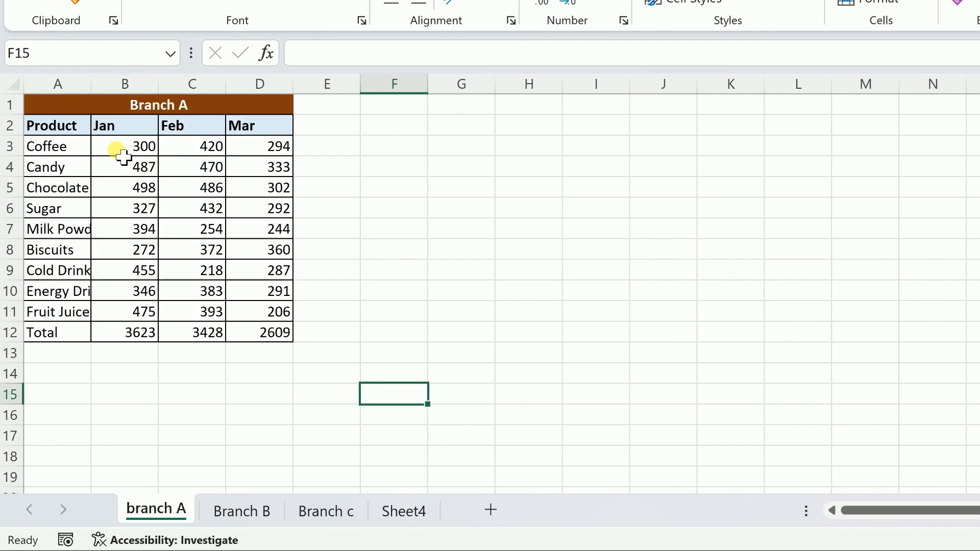
click(242, 511)
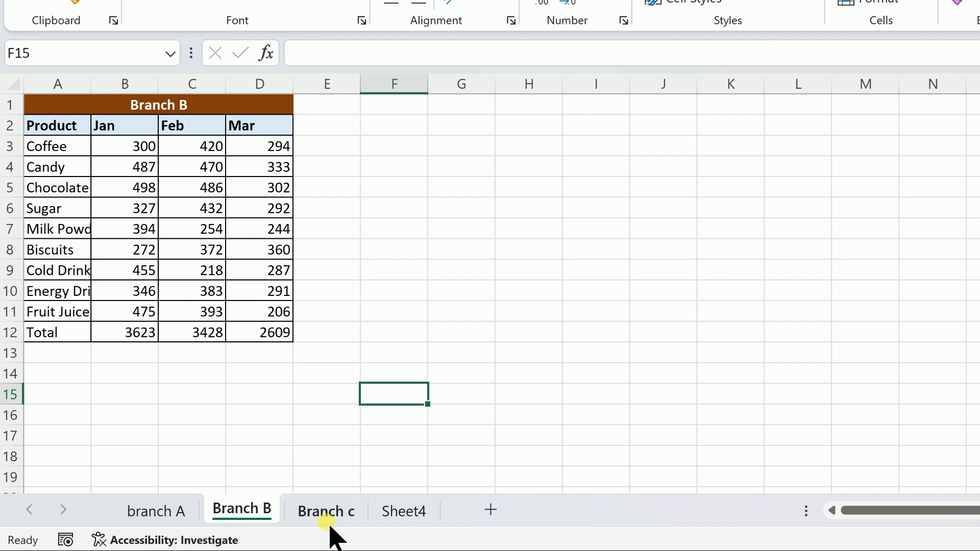
click(327, 509)
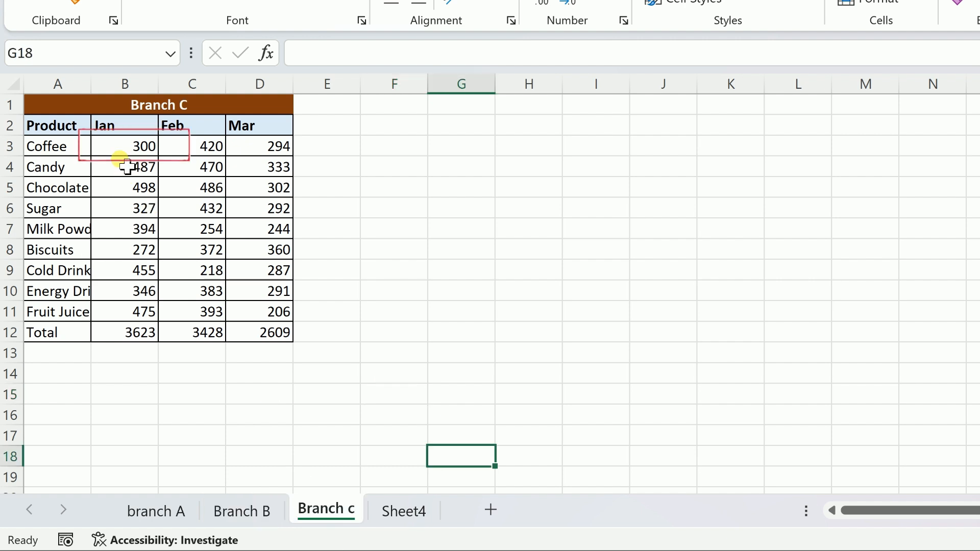
click(418, 520)
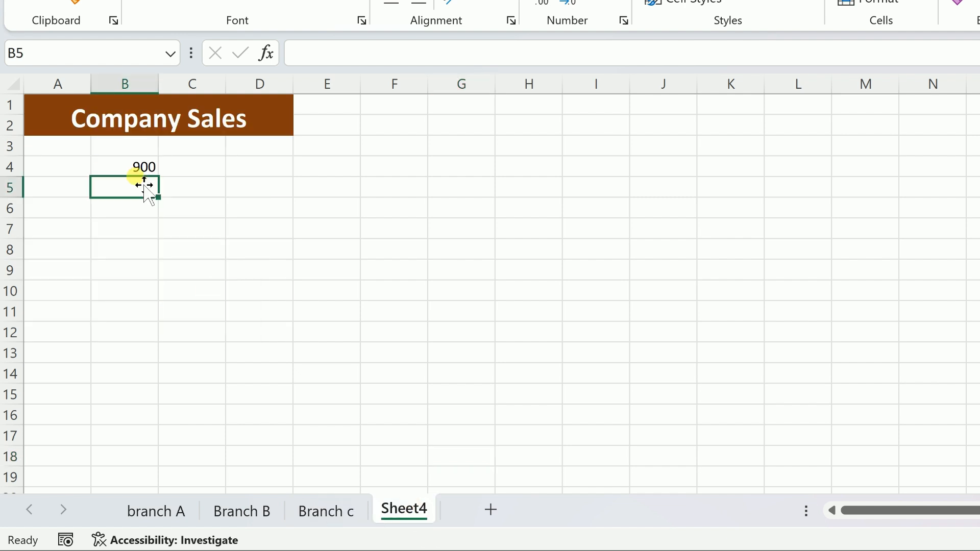
- Fill the 3D SUM formula from B4 across the range B4:D15 on Sheet4
click(132, 168)
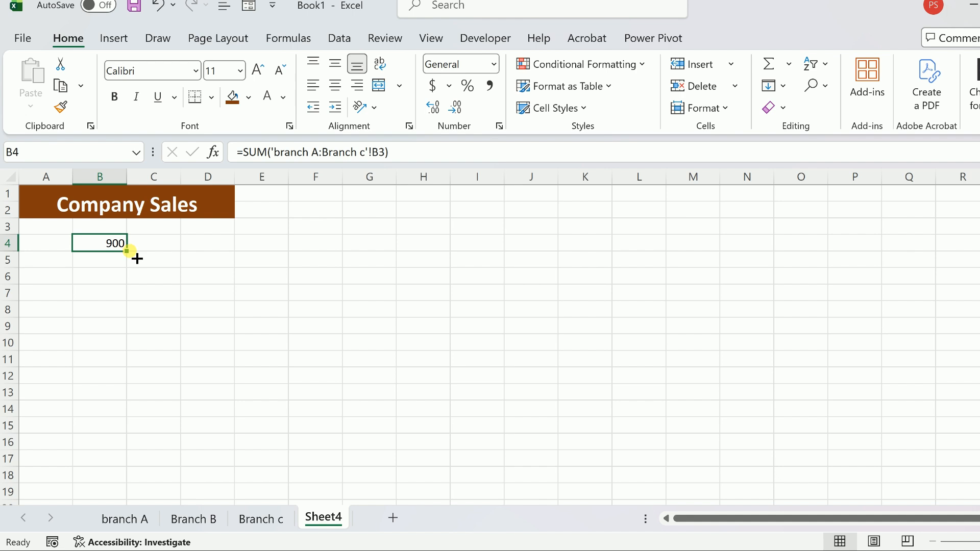
drag(137, 259, 228, 440)
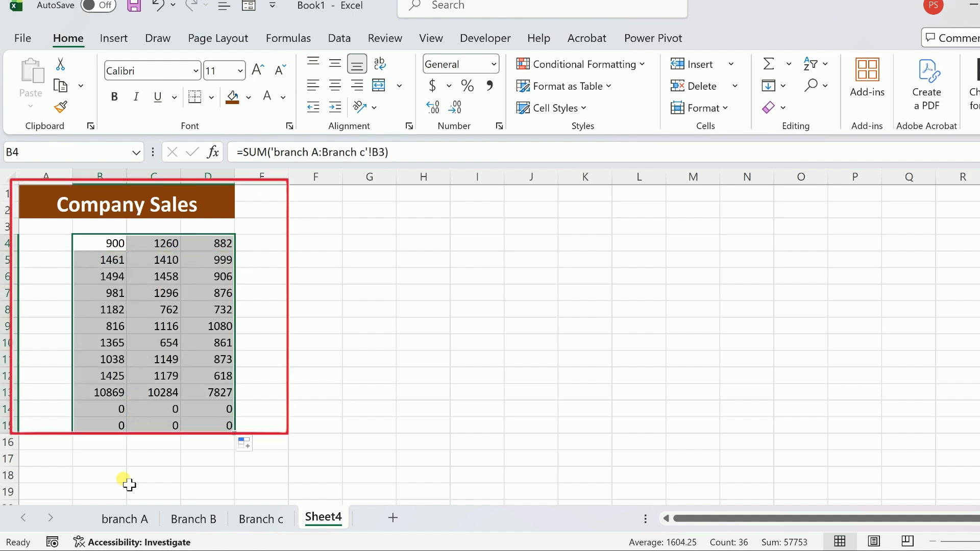
- Insert four blank columns before the sales table on the branch A sheet, shifting it to start in column E
click(130, 518)
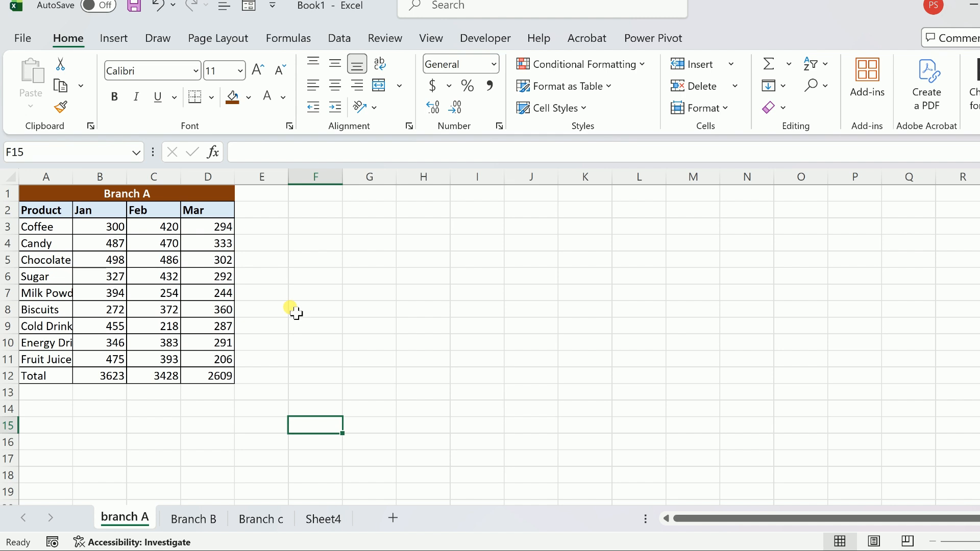
click(46, 177)
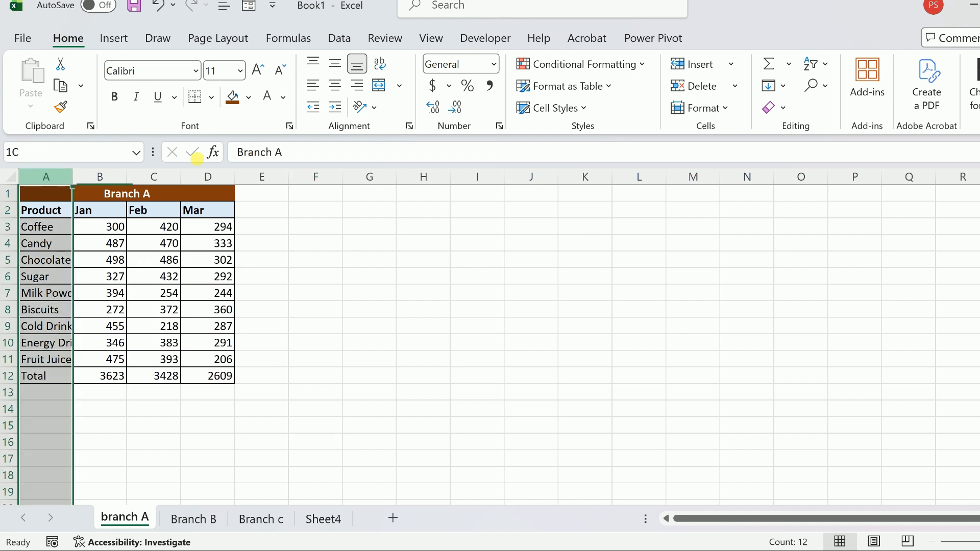
drag(196, 158, 236, 170)
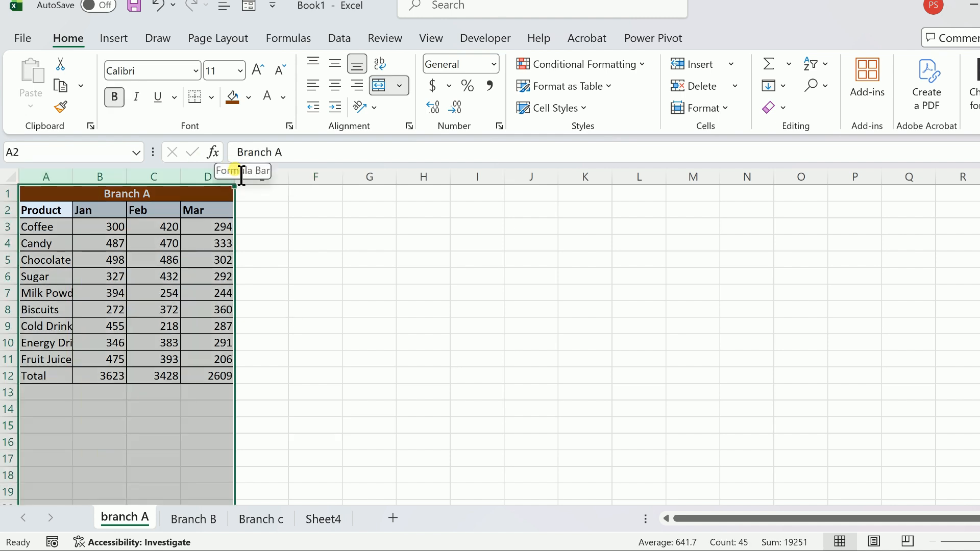
key(ctrl+shift+plus)
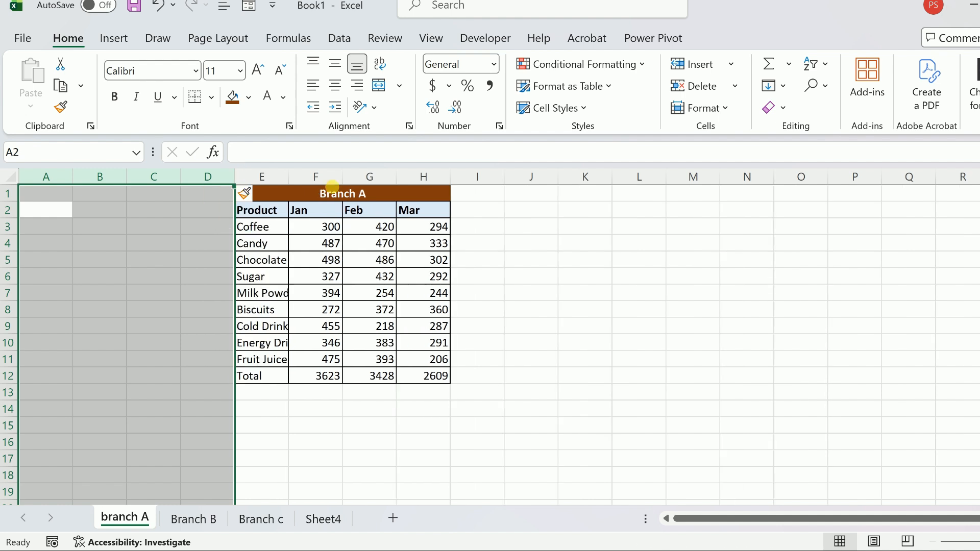
- Insert seven blank rows above the sales table on the Branch B sheet
click(212, 526)
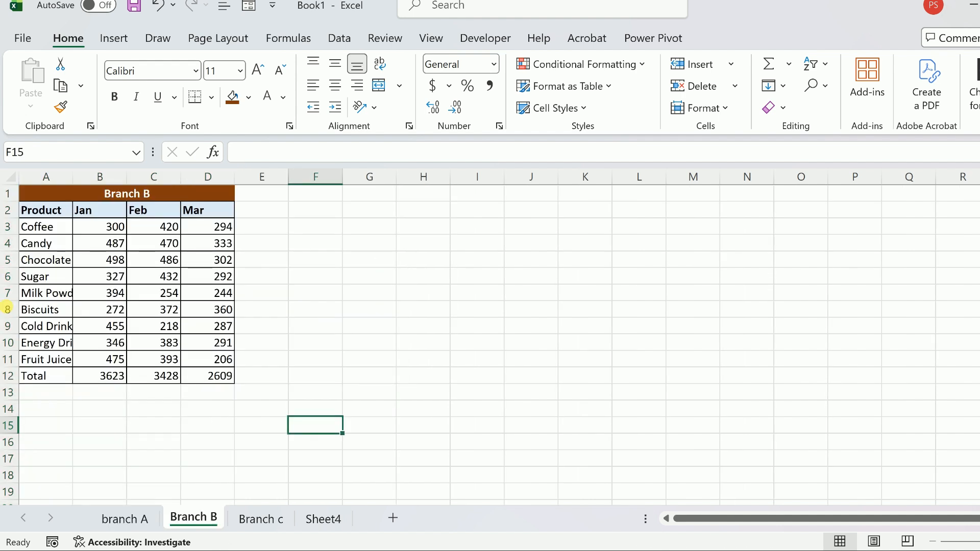
drag(7, 293, 9, 207)
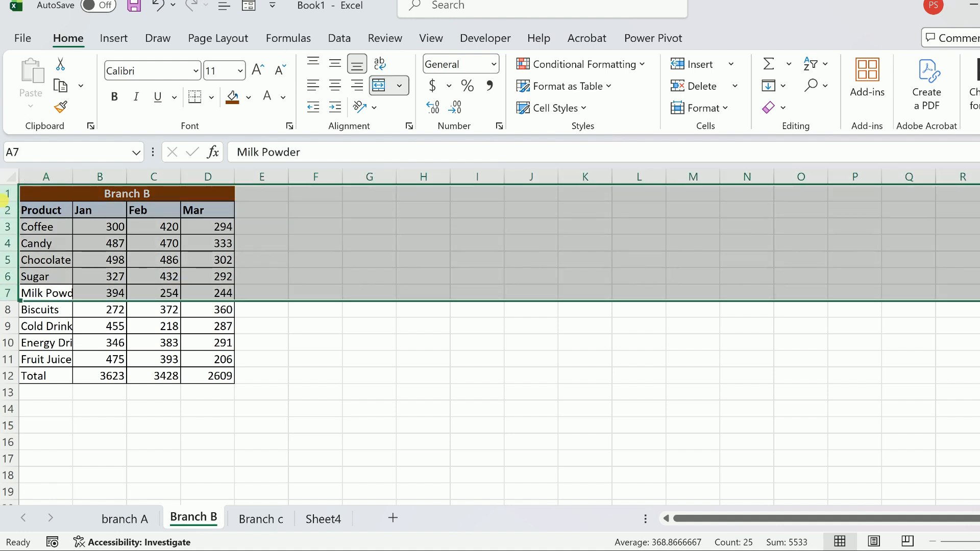
key(ctrl+shift+plus)
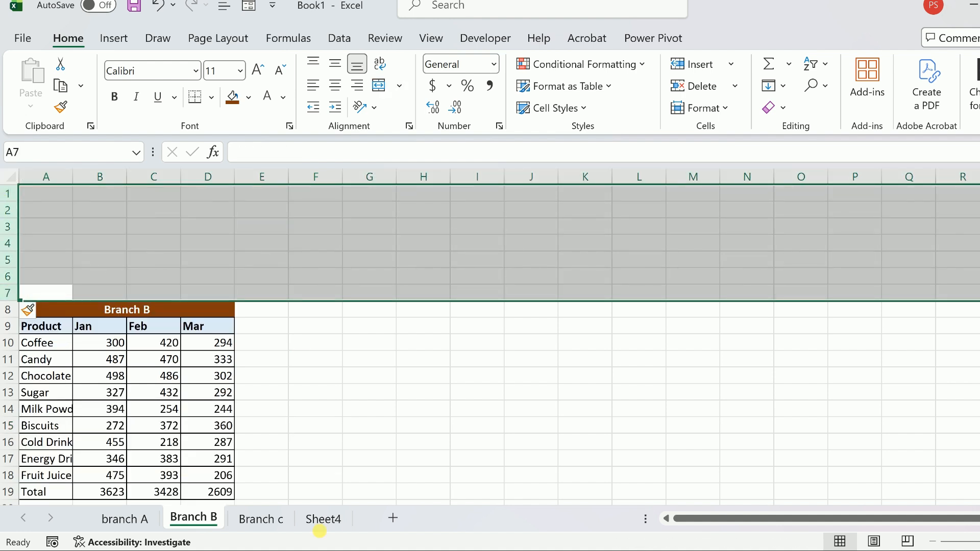
- Clear the 3D SUM formulas from B4:D15 on Sheet4
click(323, 524)
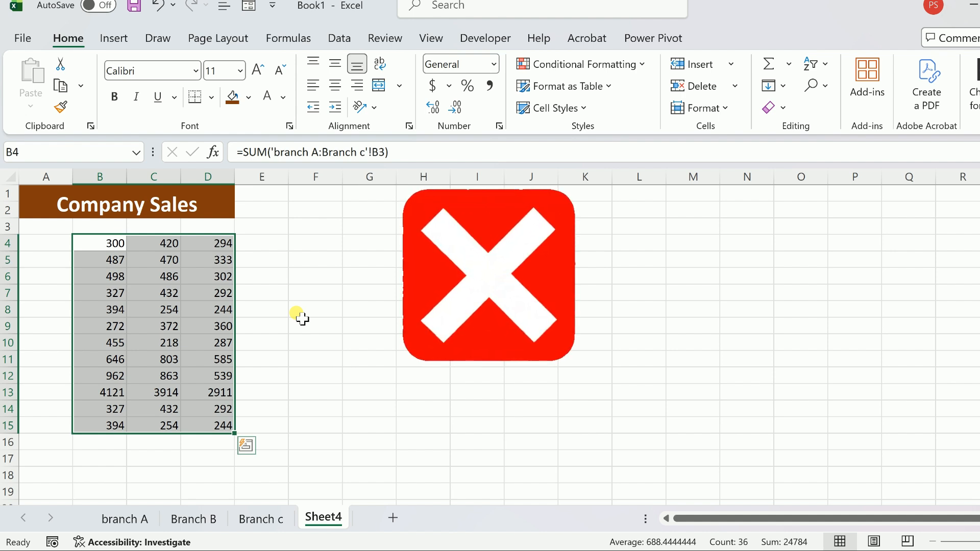
key(Delete)
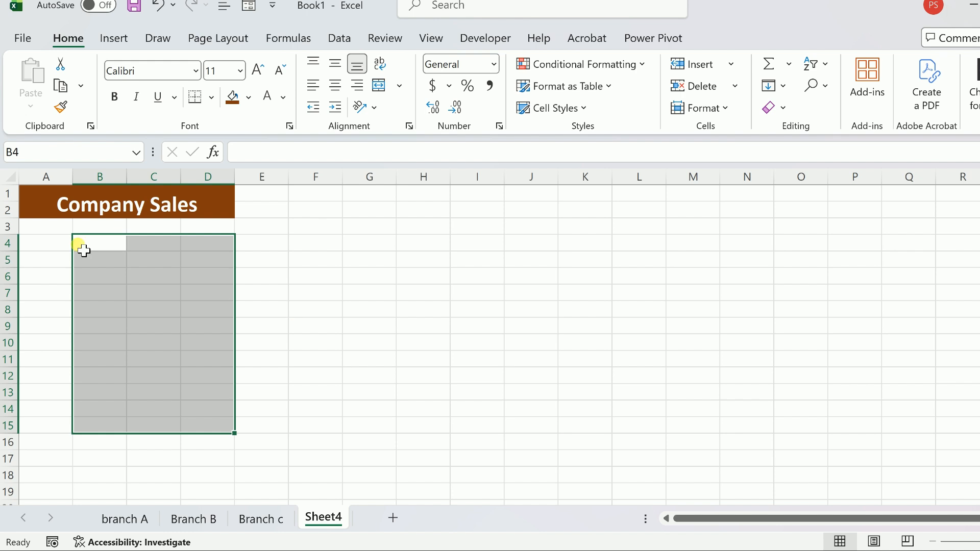
- Start a Consolidate operation at cell A3 of Sheet4 with Sum as the function
click(55, 233)
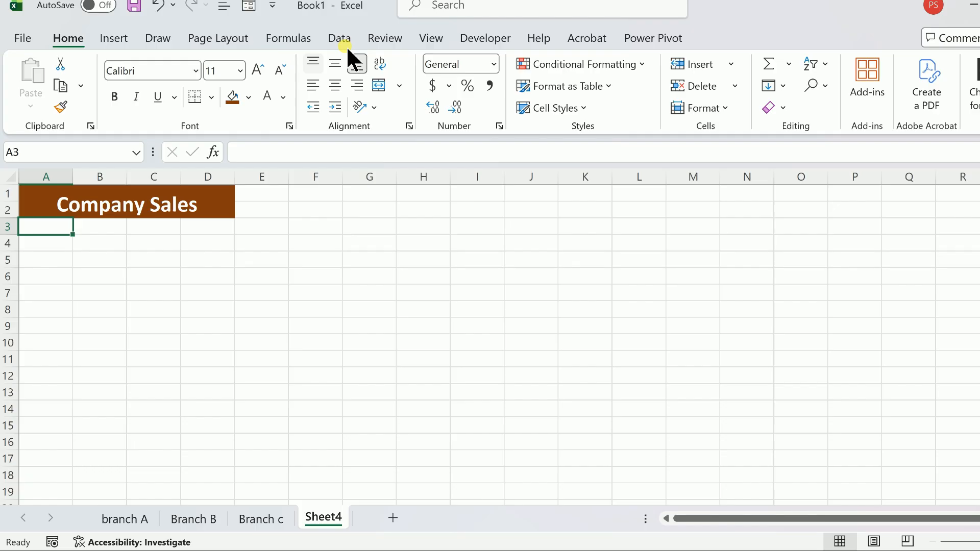
click(344, 43)
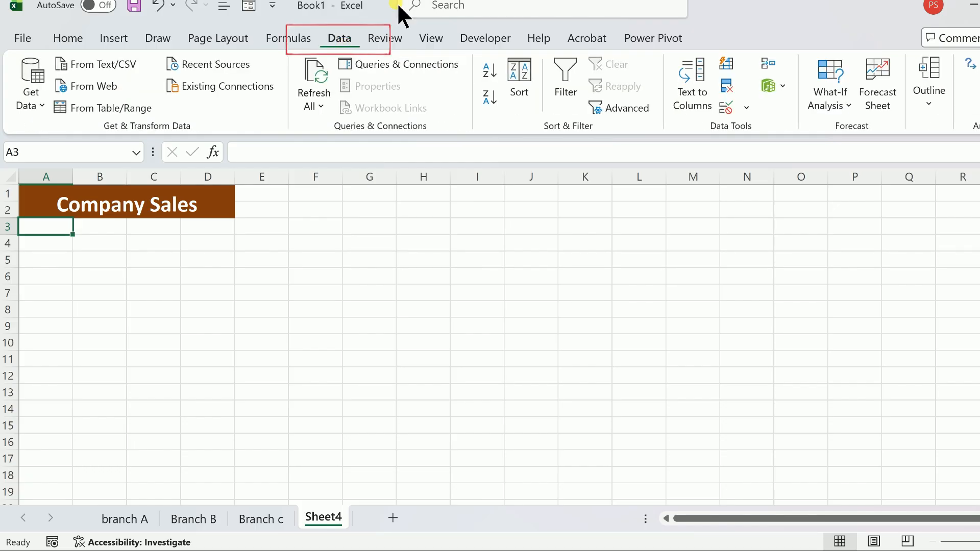
click(769, 64)
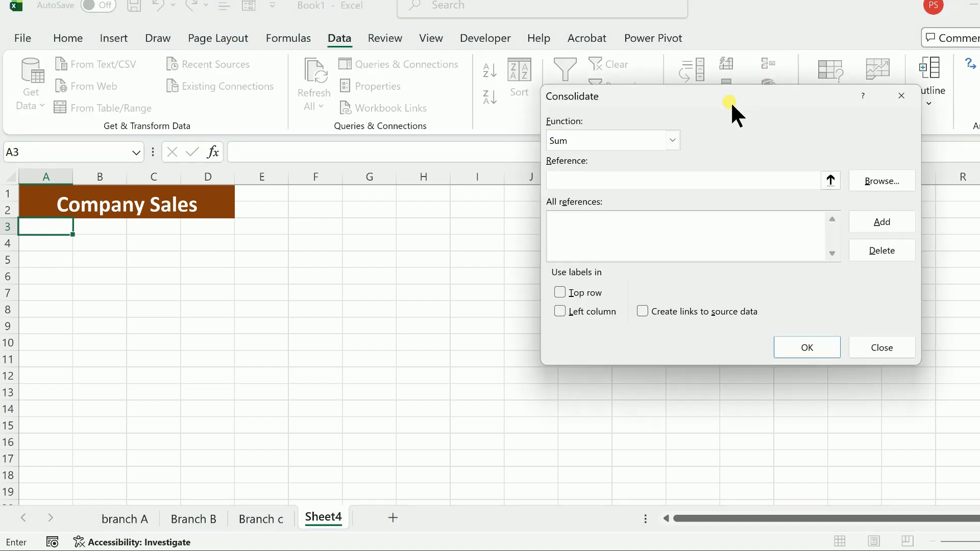
drag(730, 101, 587, 119)
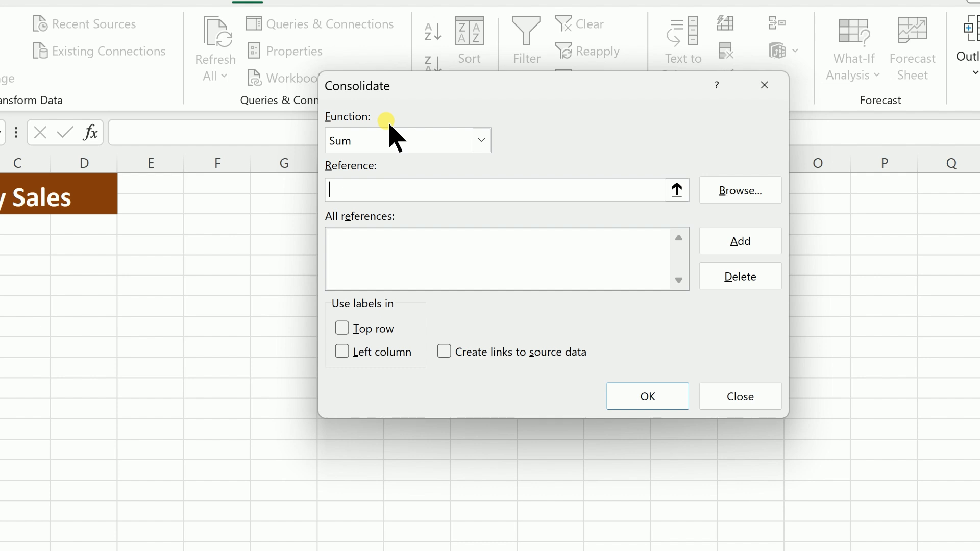
click(449, 146)
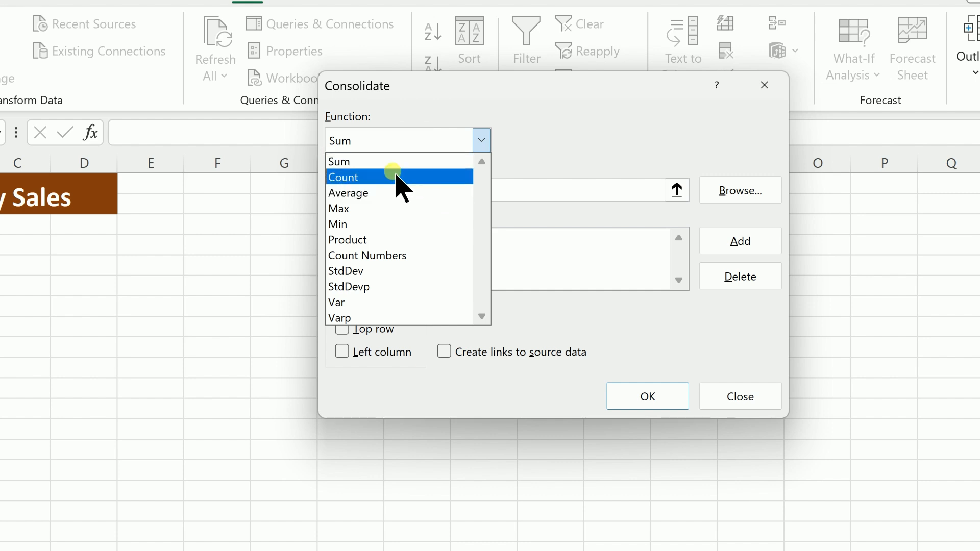
click(376, 161)
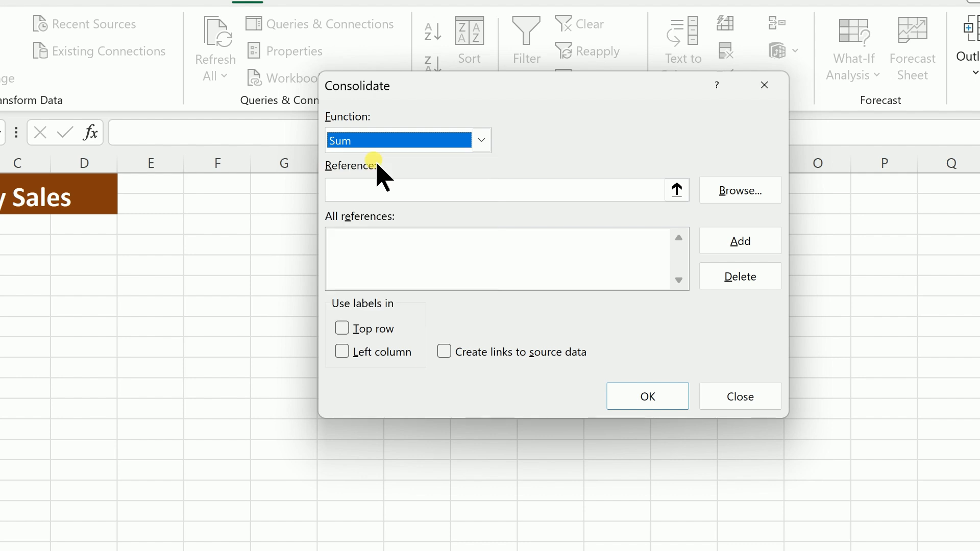
- Add the branch A range E2:H12 to the consolidation references and empty the reference entry
click(383, 199)
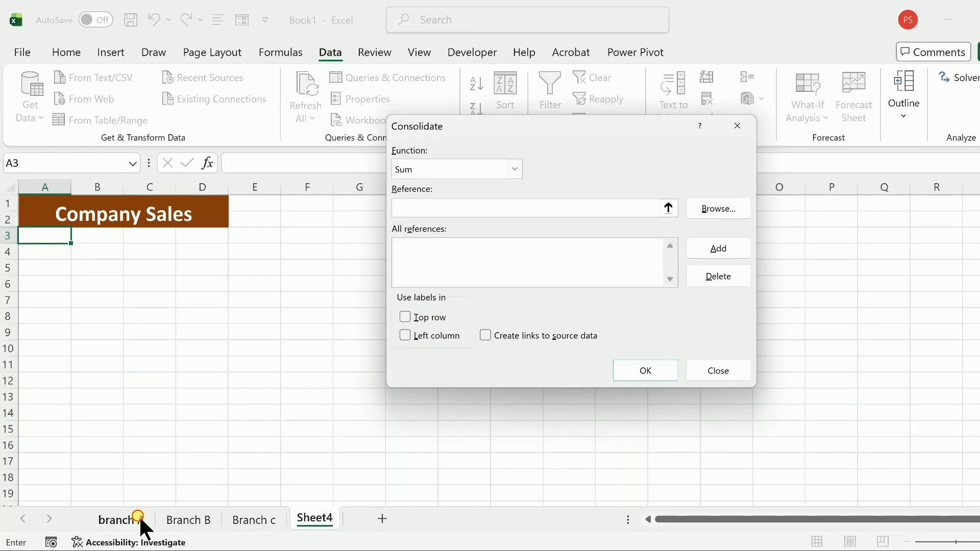
click(141, 521)
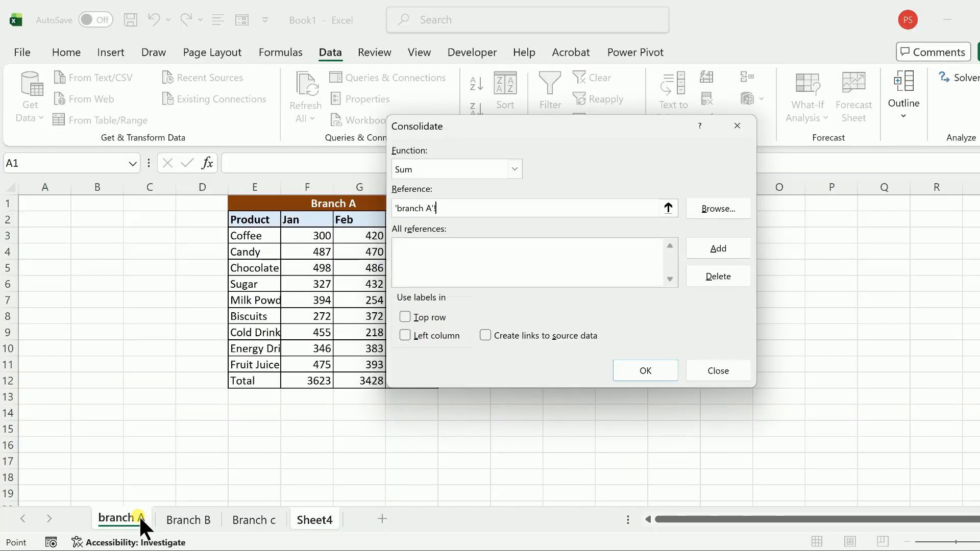
drag(263, 219, 411, 387)
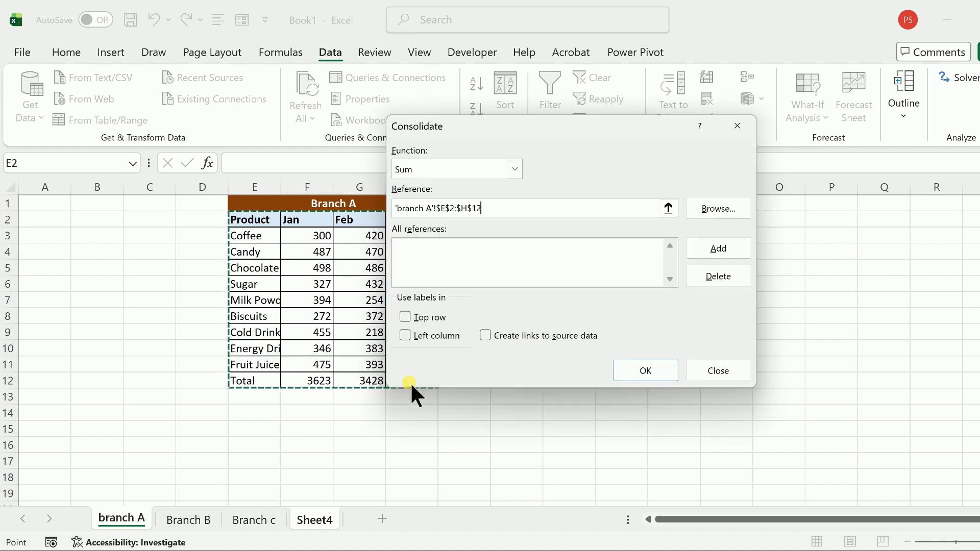
click(717, 249)
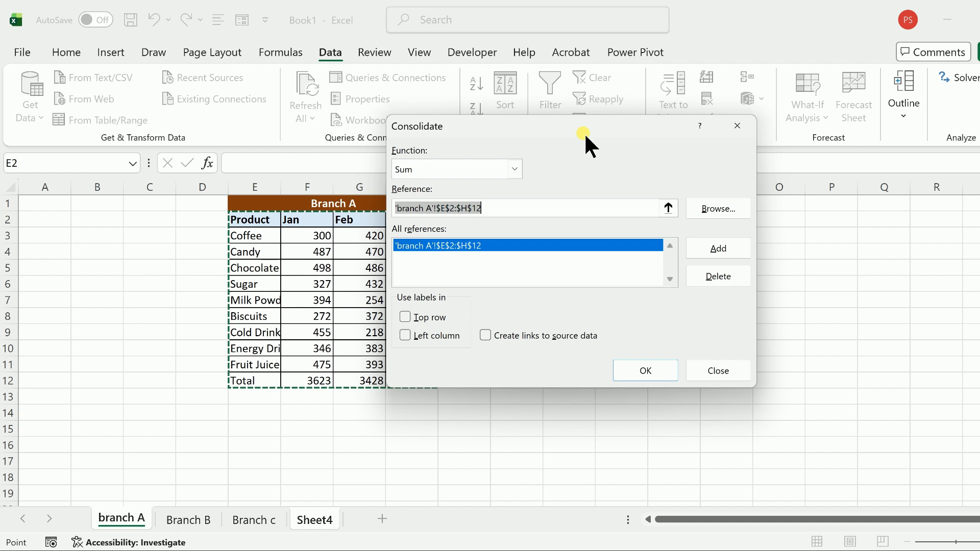
drag(693, 134, 703, 134)
key(BackSpace)
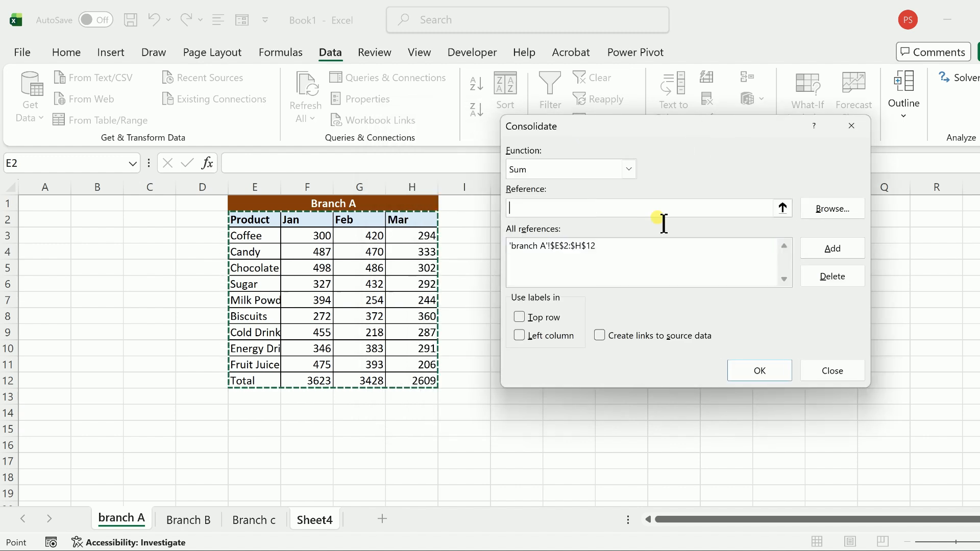
- Add the Branch B range A9:D19 to the consolidation references
click(188, 520)
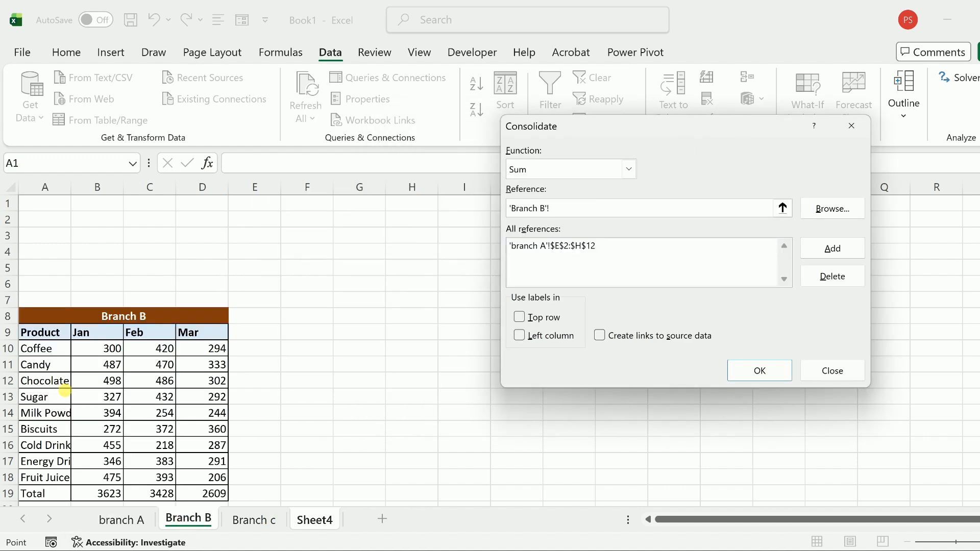
drag(47, 335, 210, 502)
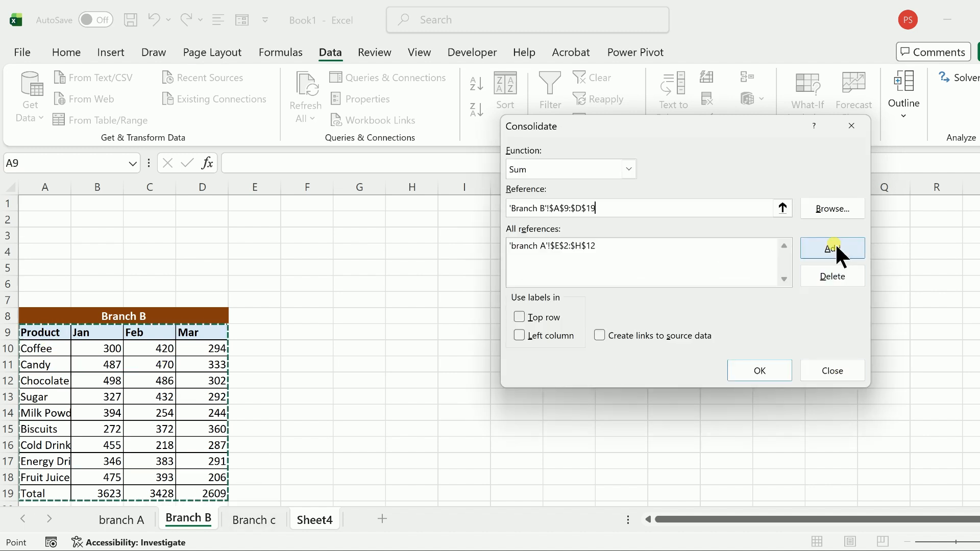
click(835, 245)
- Add the Branch c range A2:D12 to the consolidation references
click(267, 522)
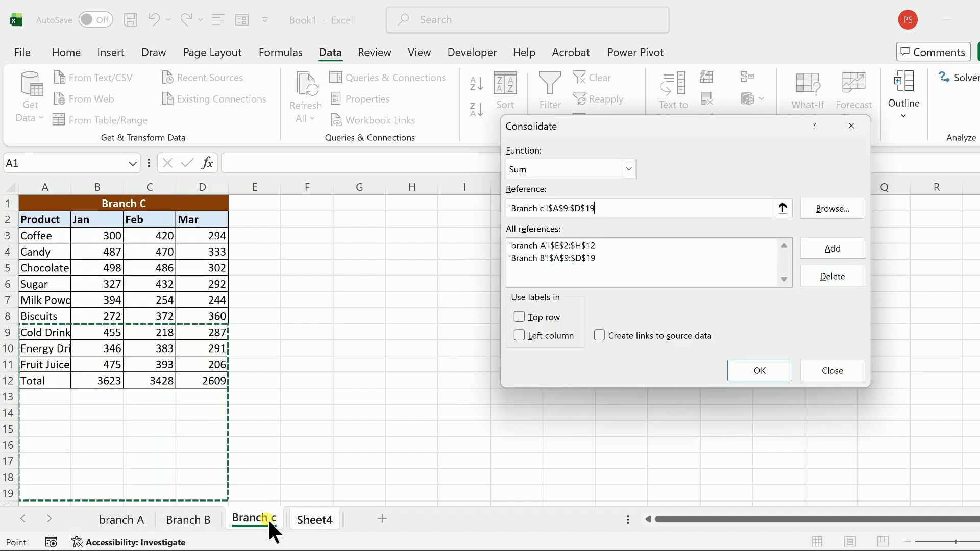
drag(31, 219, 212, 382)
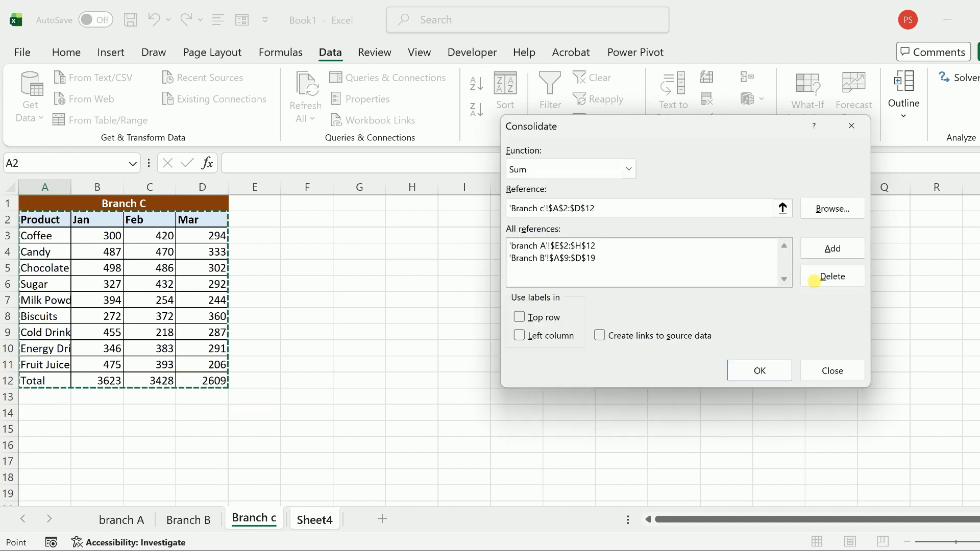
click(842, 246)
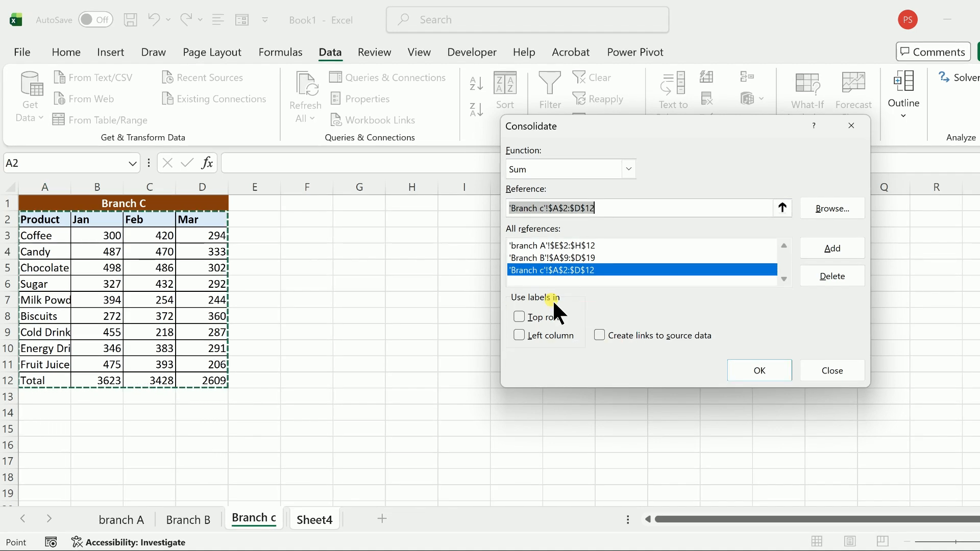
- Use the top row and left column as labels and run the consolidation into Sheet4
click(518, 317)
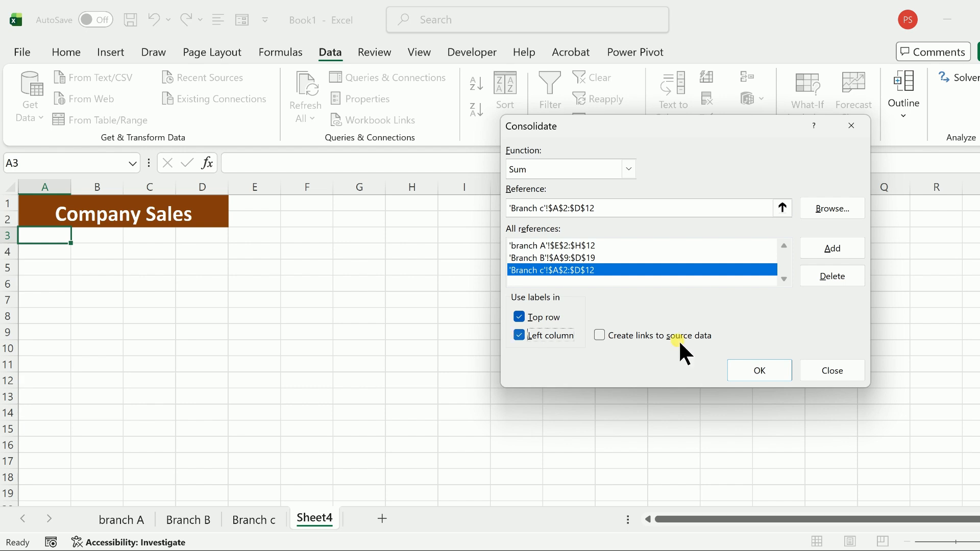
click(755, 363)
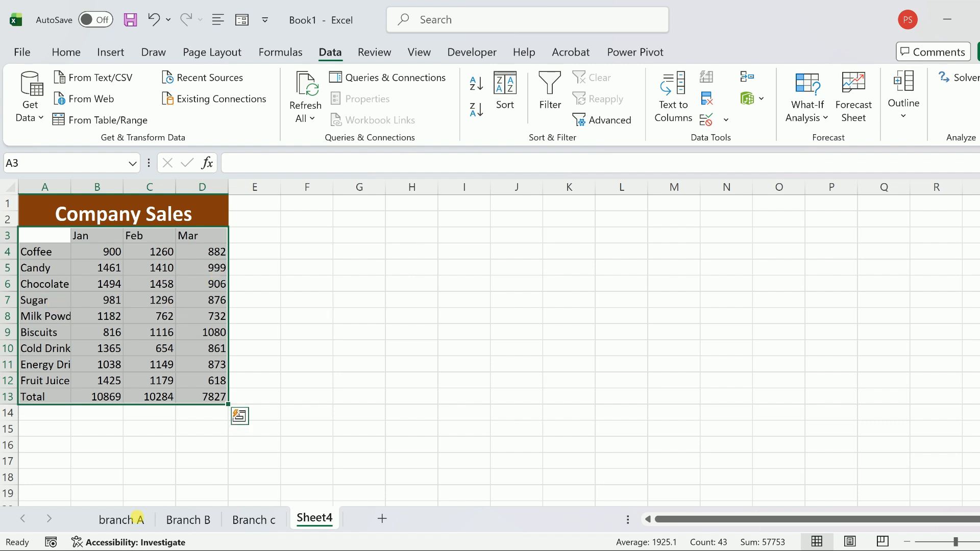
- Set Coffee's January sales on the branch A sheet to 700
click(139, 520)
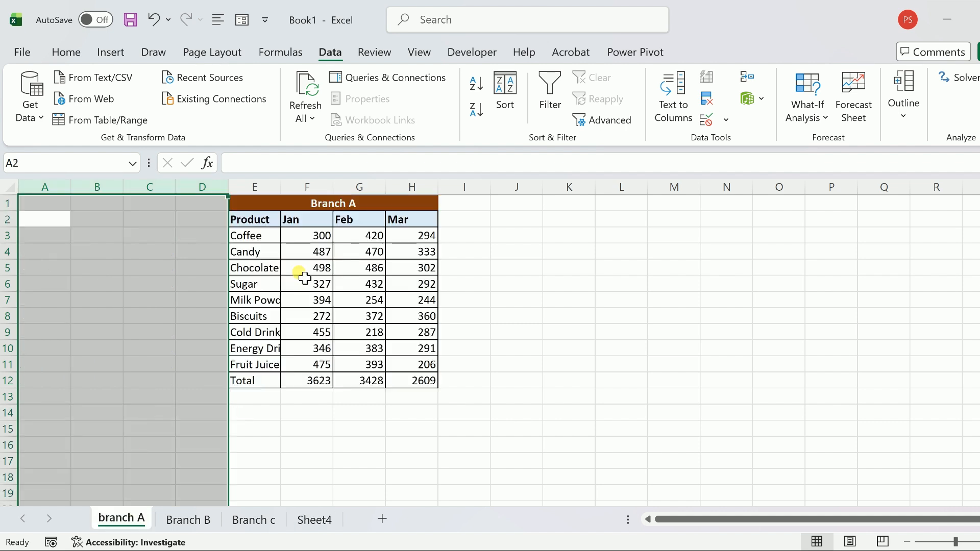
click(324, 237)
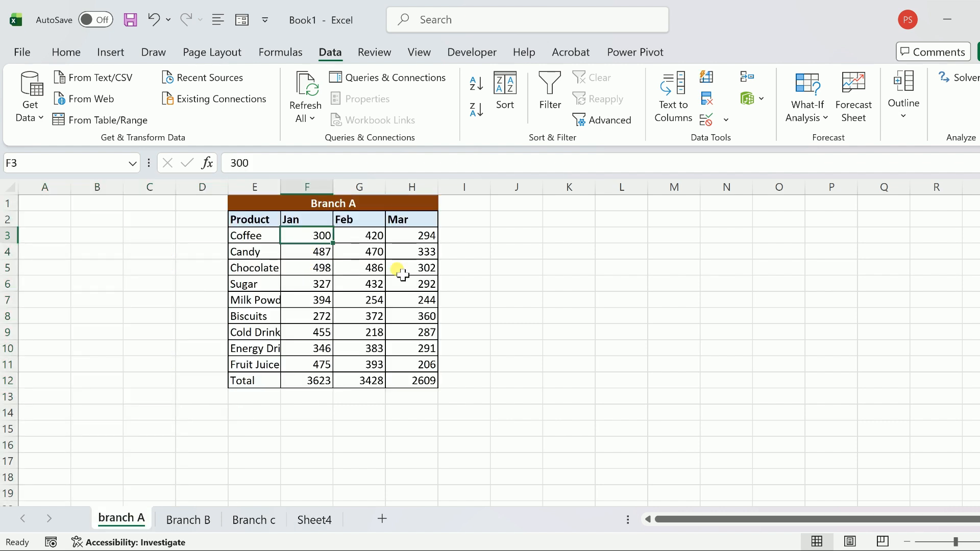
text(700)
key(Return)
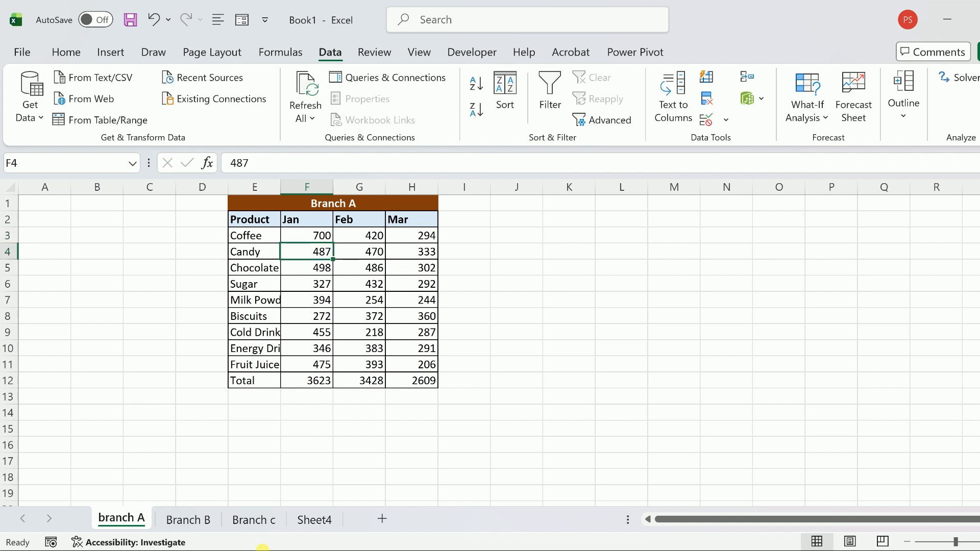
- Clear the consolidated figures under Company Sales on Sheet4 and rerun the Sum consolidation with links to source data enabled
click(325, 520)
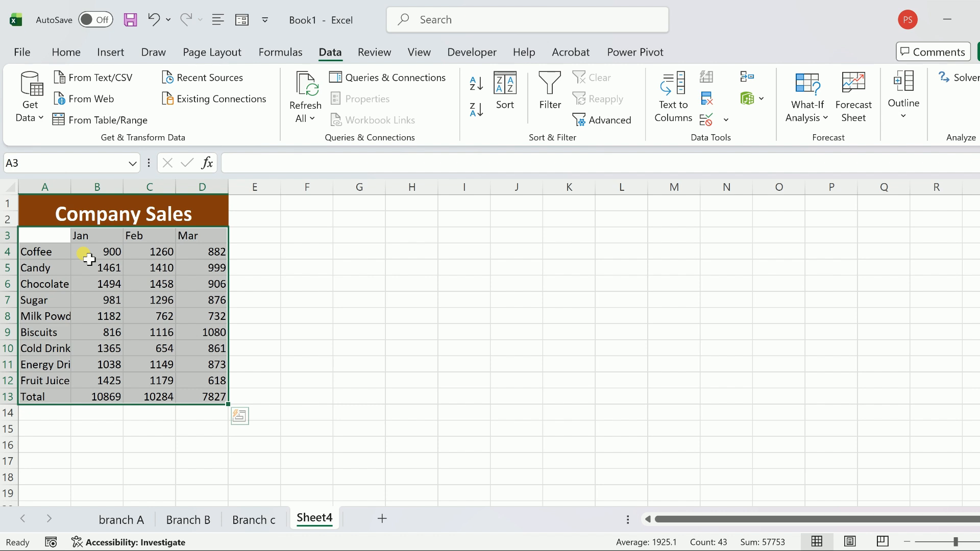
key(Delete)
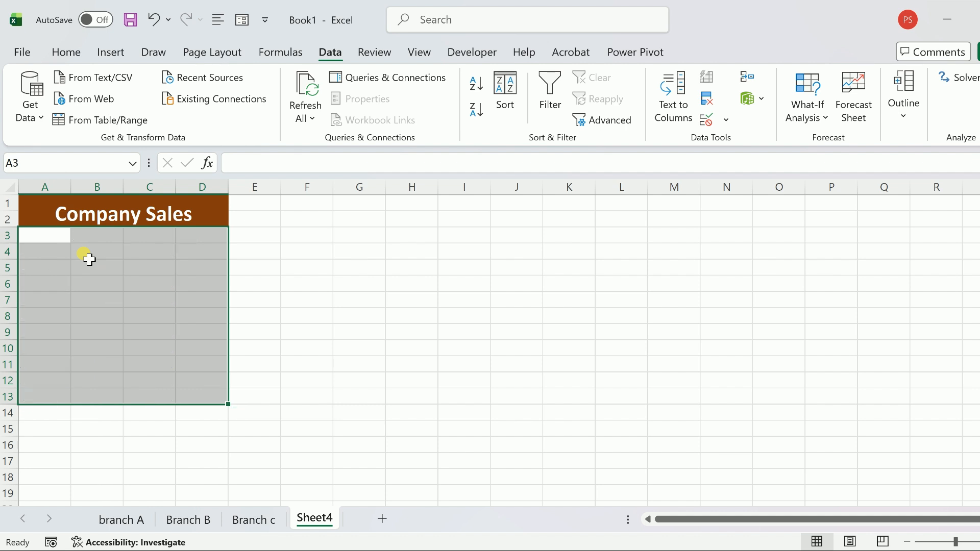
click(750, 76)
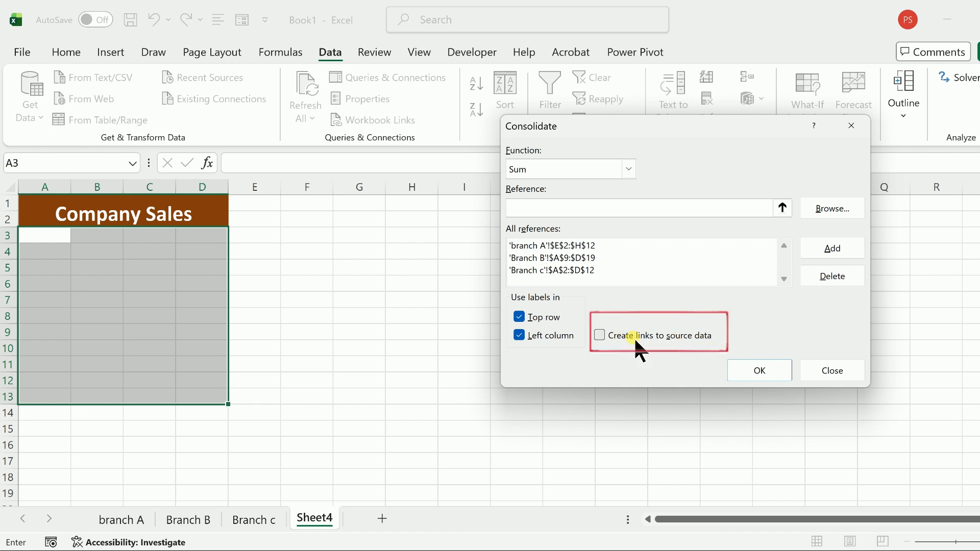
click(603, 335)
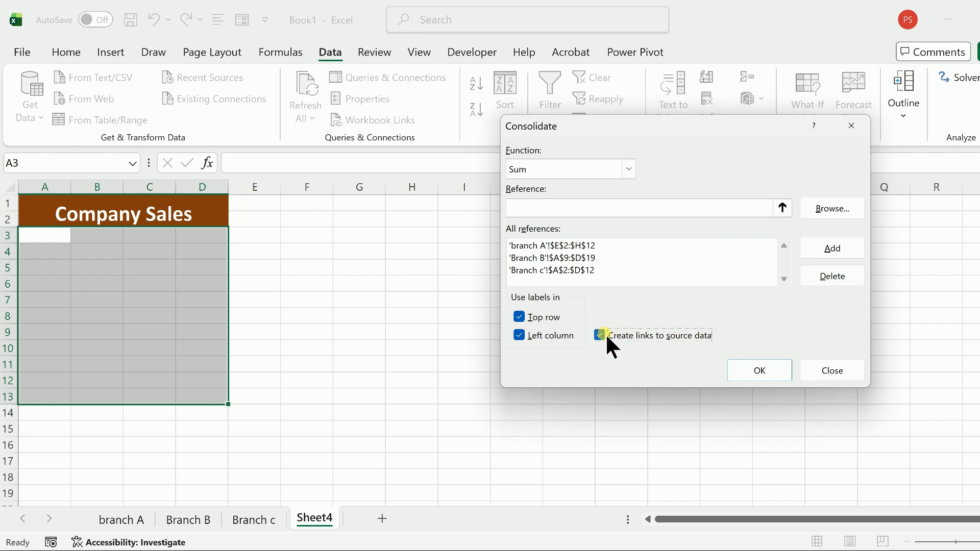
click(776, 372)
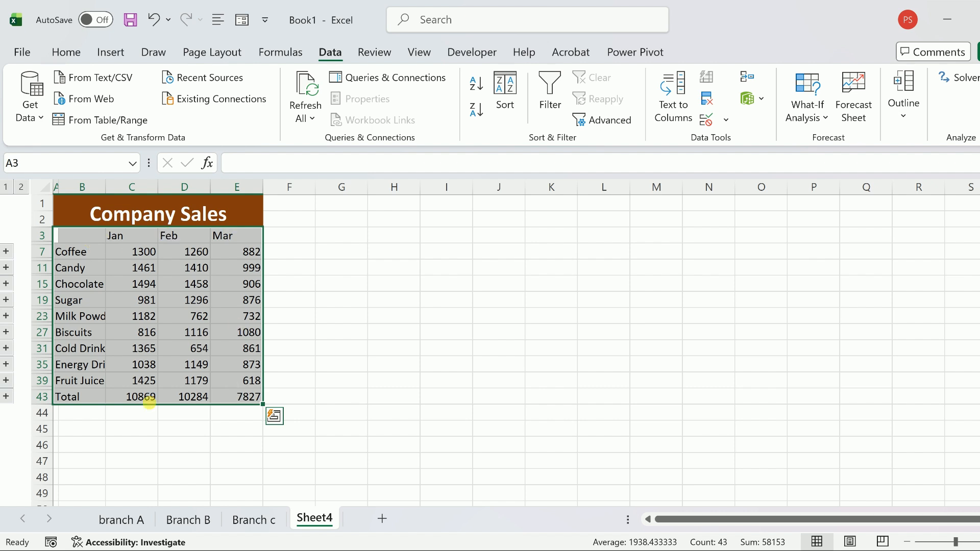
- Change Coffee's January sales on the branch A sheet to 100
click(128, 518)
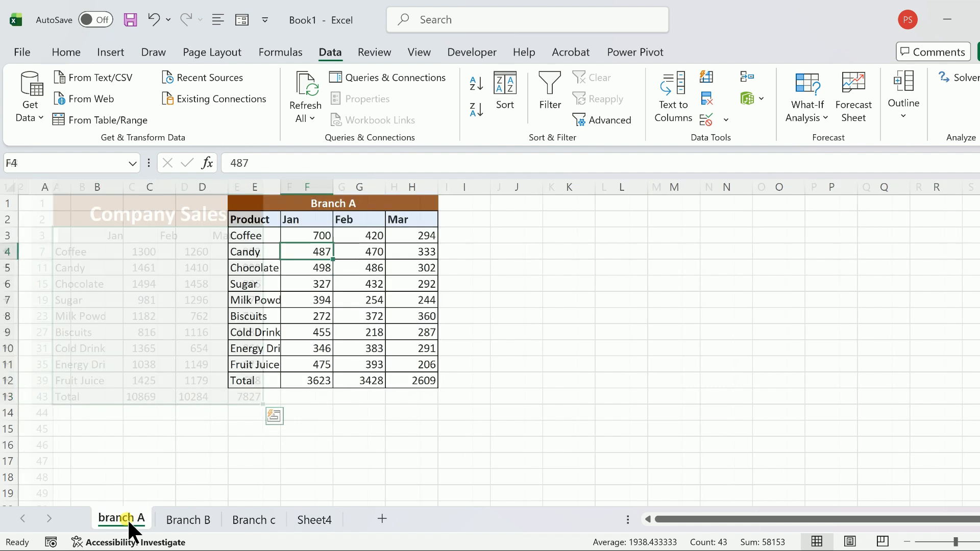
click(309, 238)
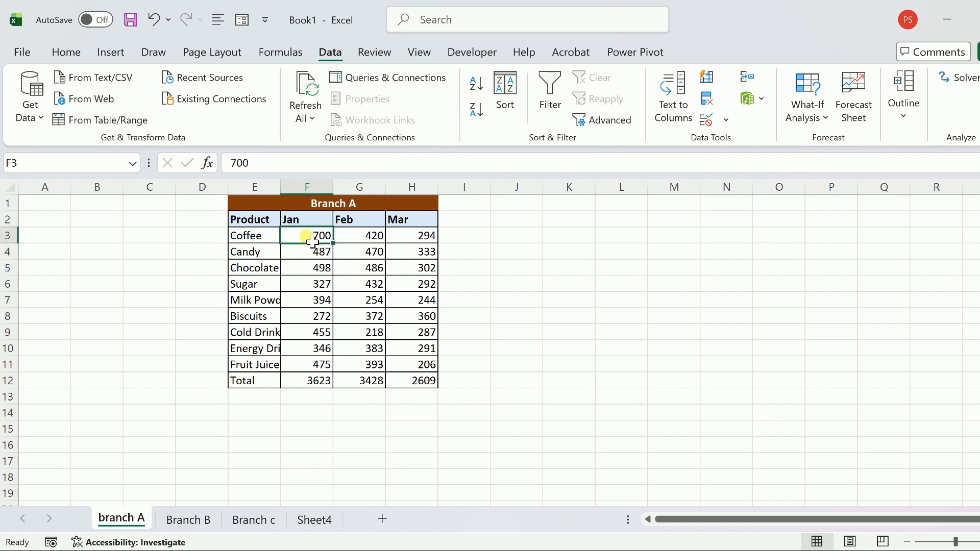
text(100)
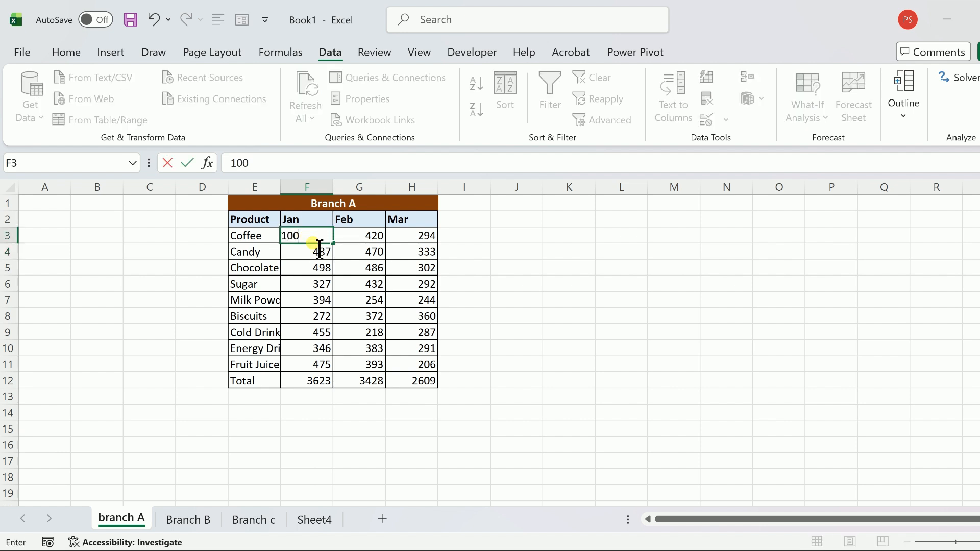
key(Return)
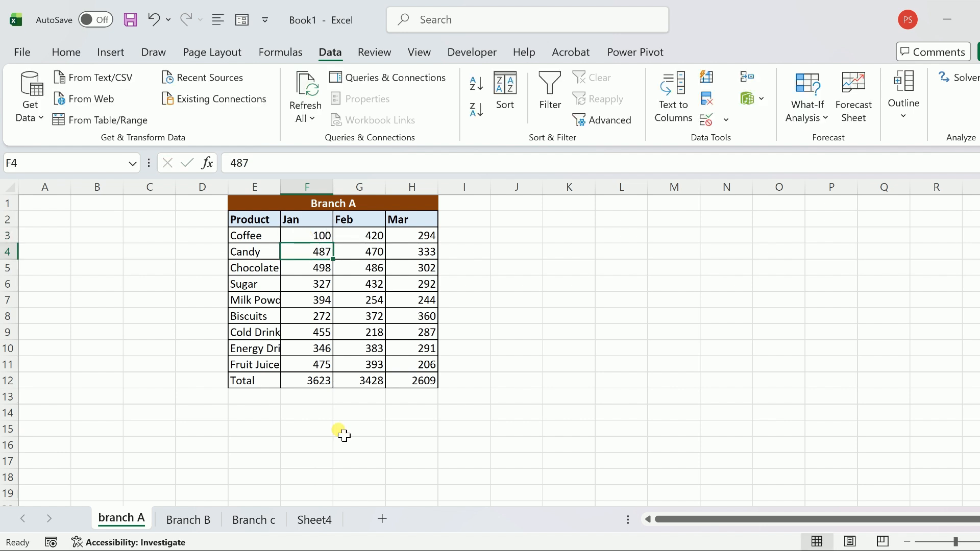
- Expand the Coffee group in the Sheet4 summary to view its branch rows, and collapse it again
click(313, 516)
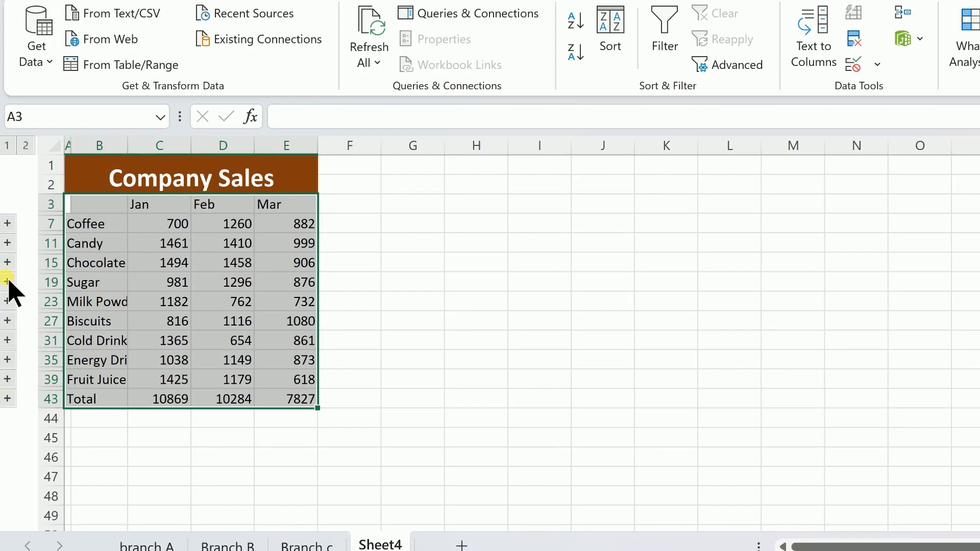
click(7, 223)
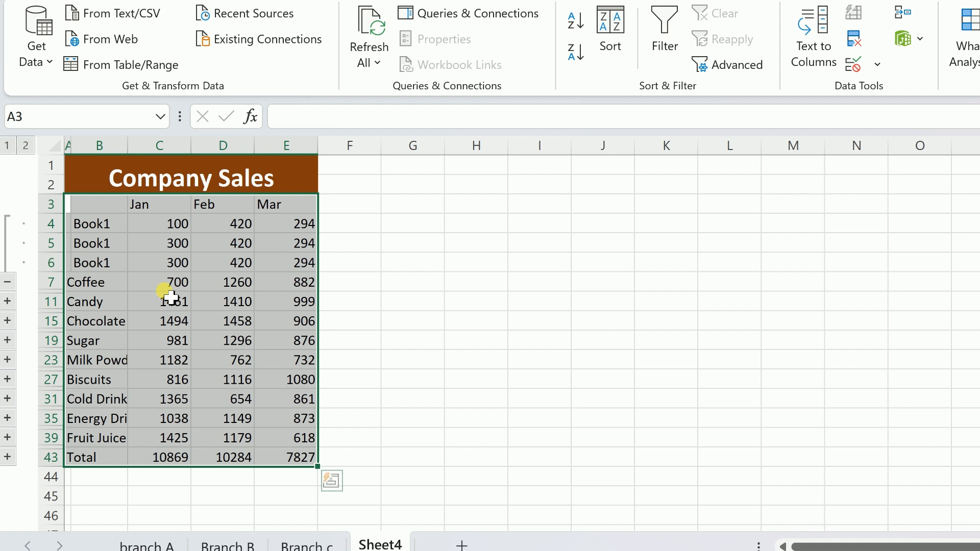
click(7, 280)
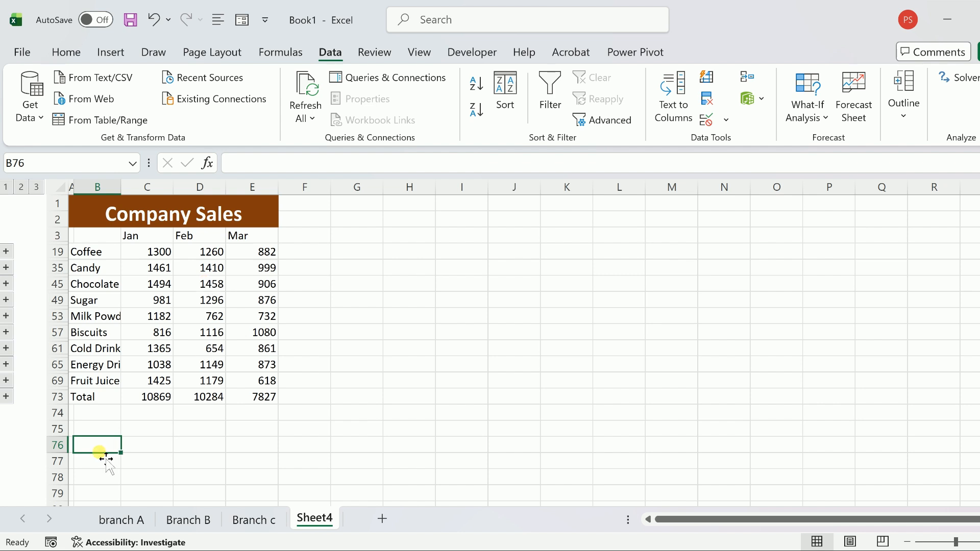
- Open Consolidate for cell B76 on Sheet4 and remove all three branch ranges from its references
click(749, 77)
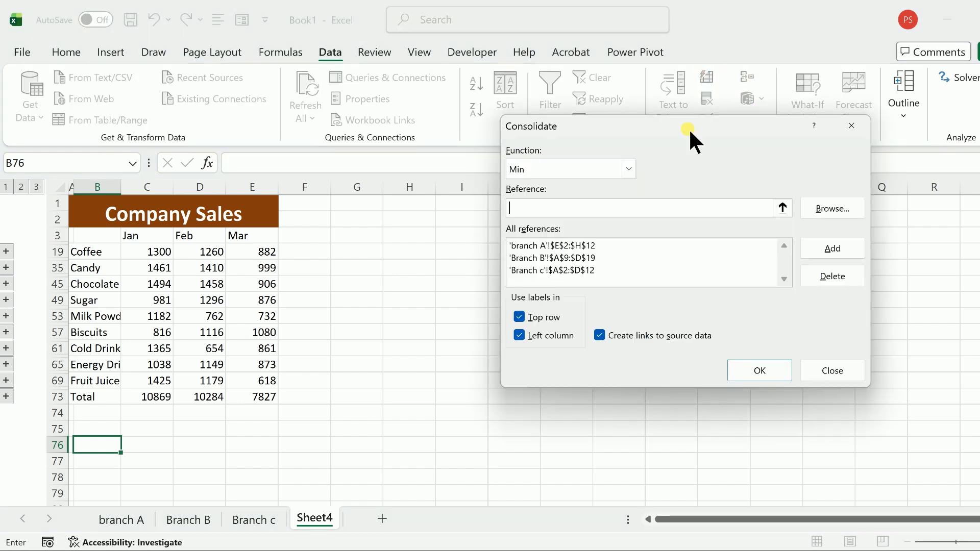
drag(688, 127, 703, 101)
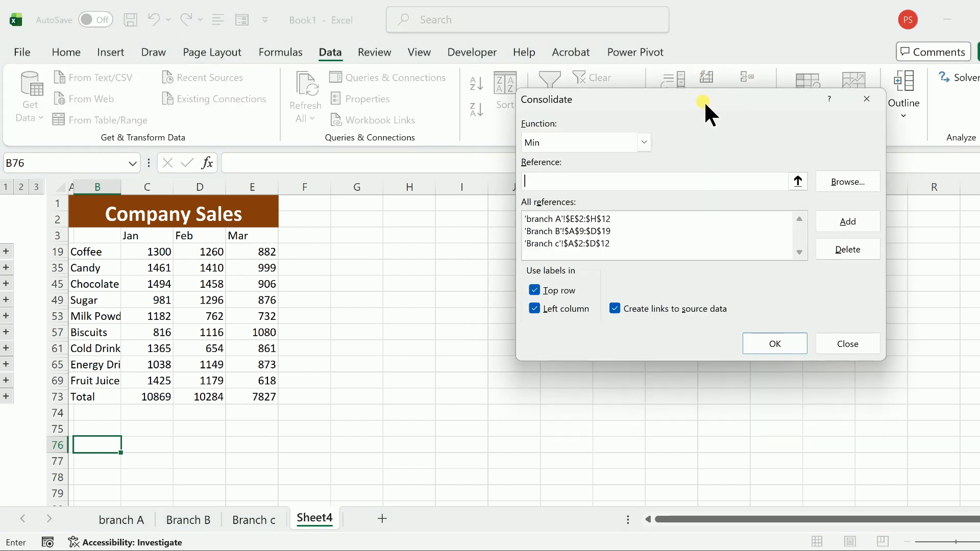
click(595, 240)
key(Up)
key(Up)
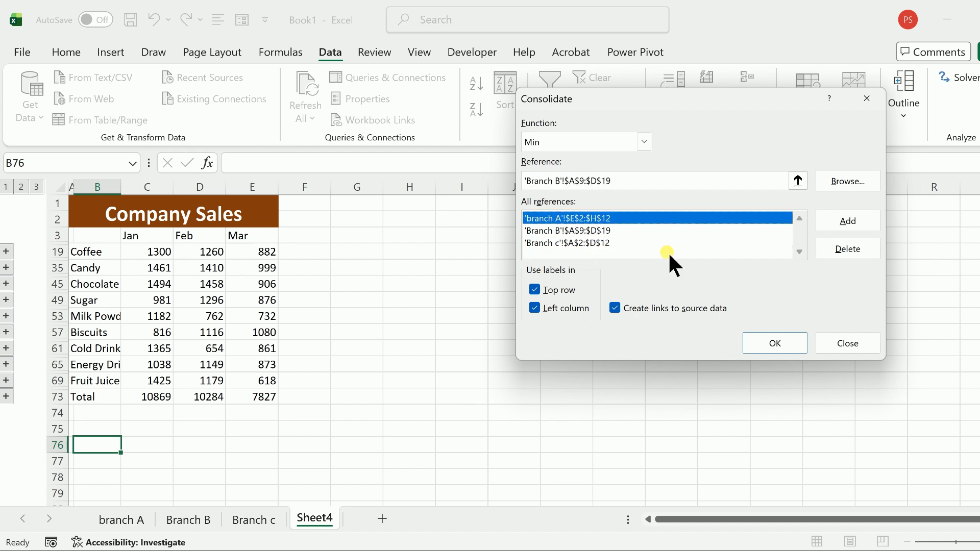
click(870, 248)
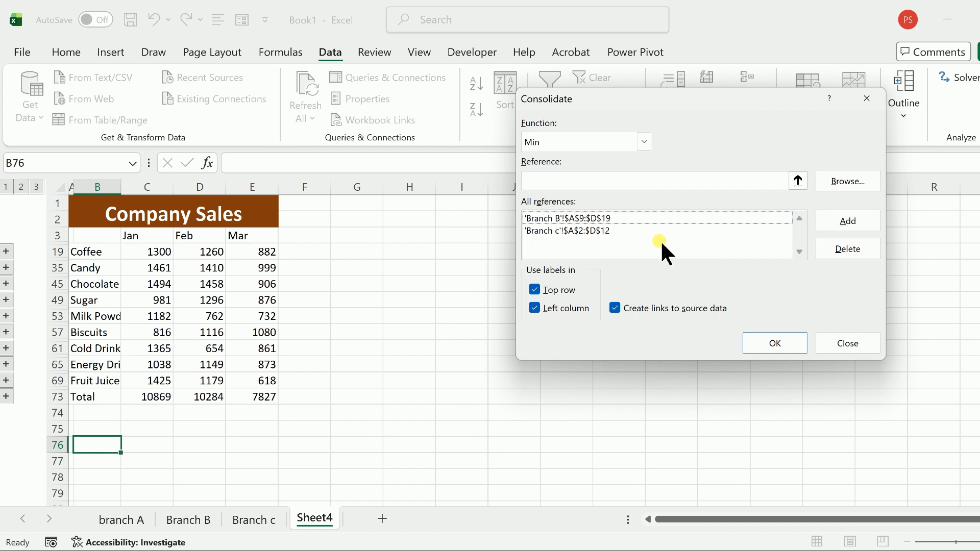
click(592, 220)
click(843, 248)
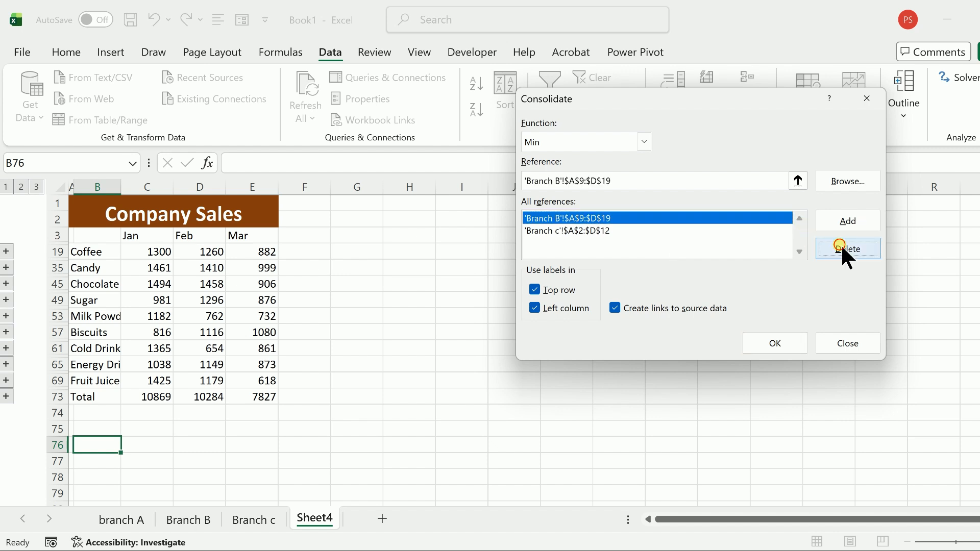
click(593, 218)
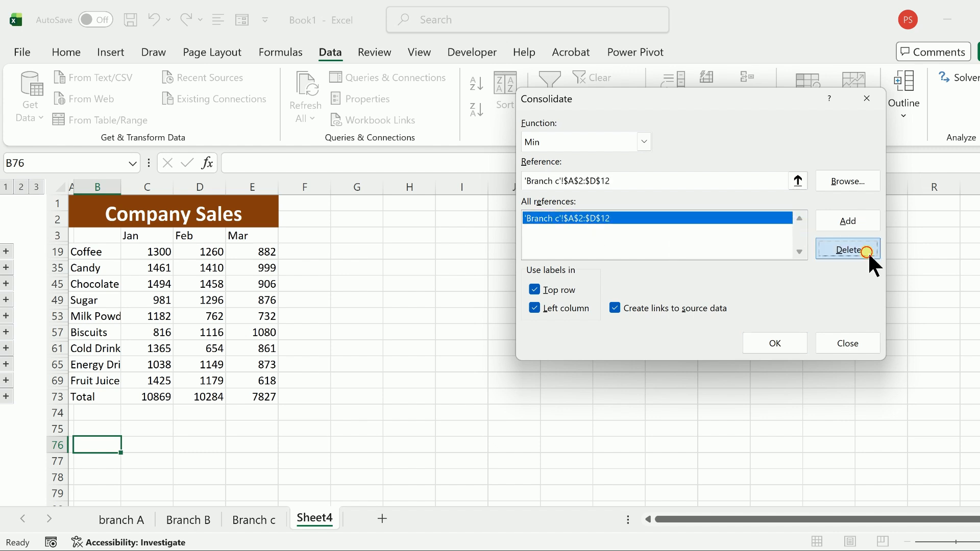
click(868, 250)
- Set the consolidation function to Average and add the branch A range E2:H12 to the references
click(644, 141)
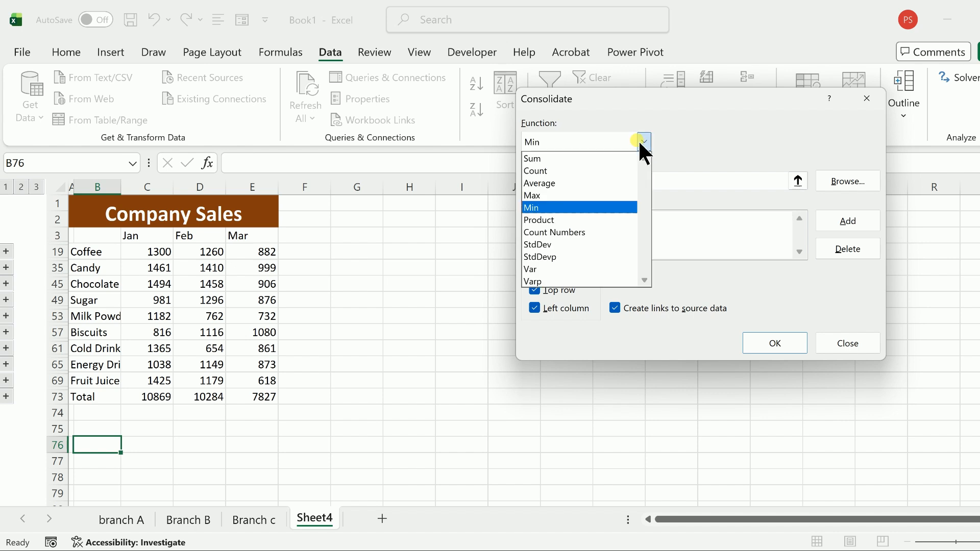
click(596, 183)
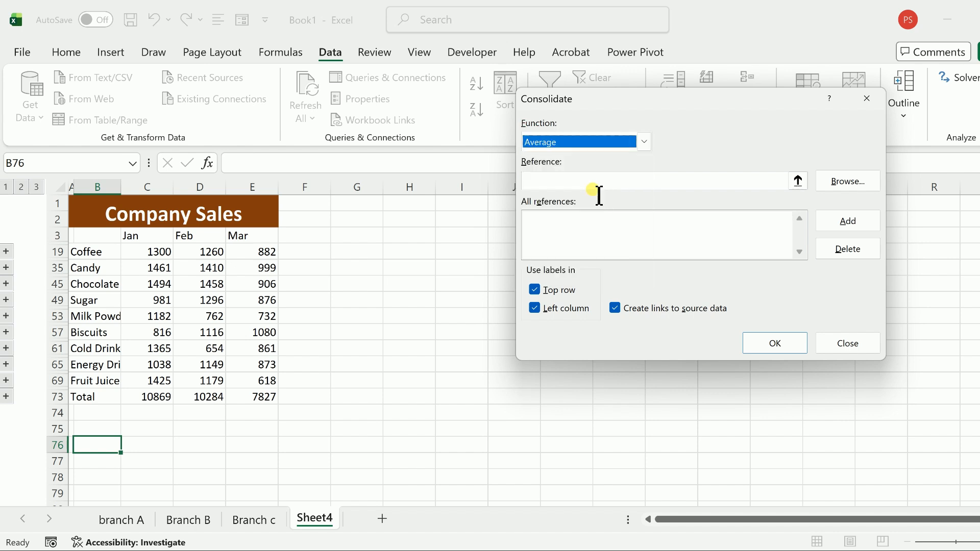
click(596, 185)
click(122, 524)
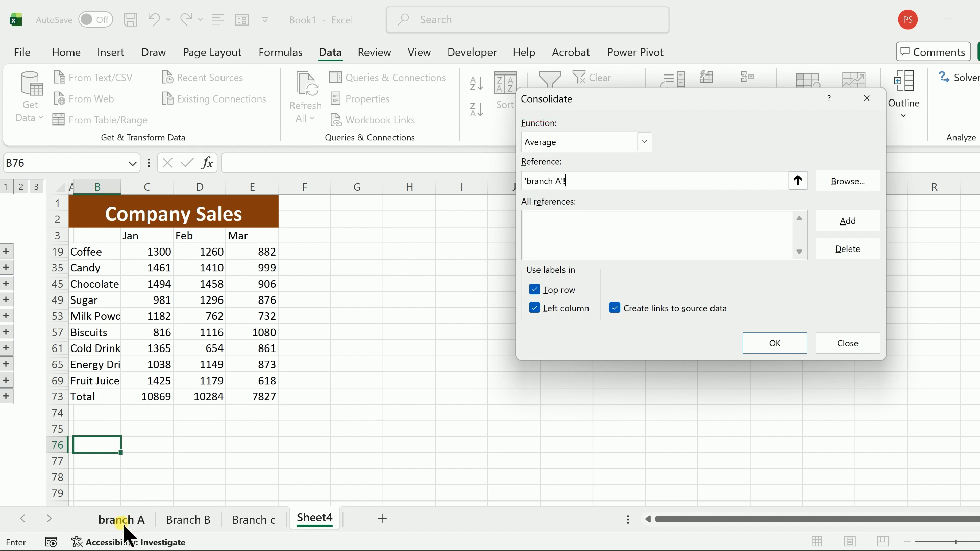
drag(254, 221, 427, 379)
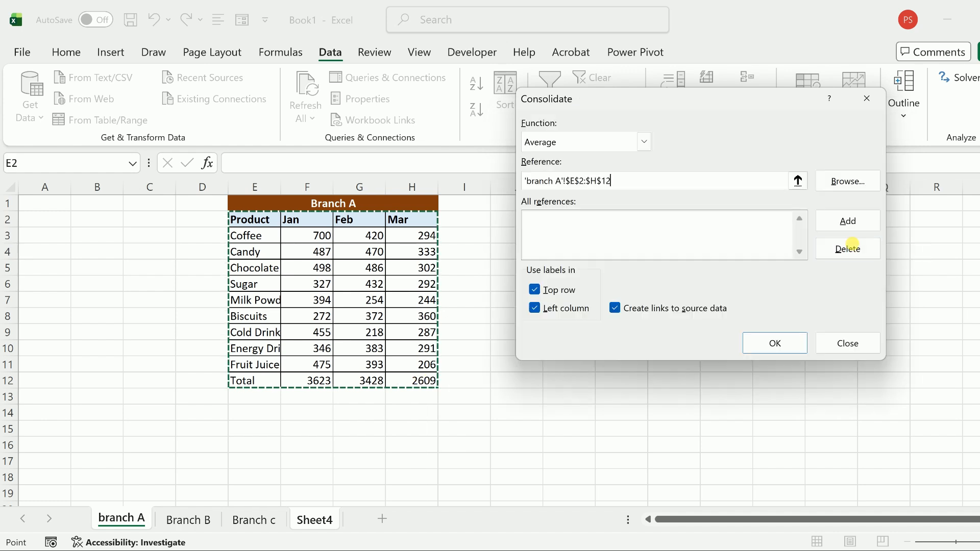
click(854, 219)
- Add the Branch B range A9:D19 to the references of the Average consolidation
click(192, 521)
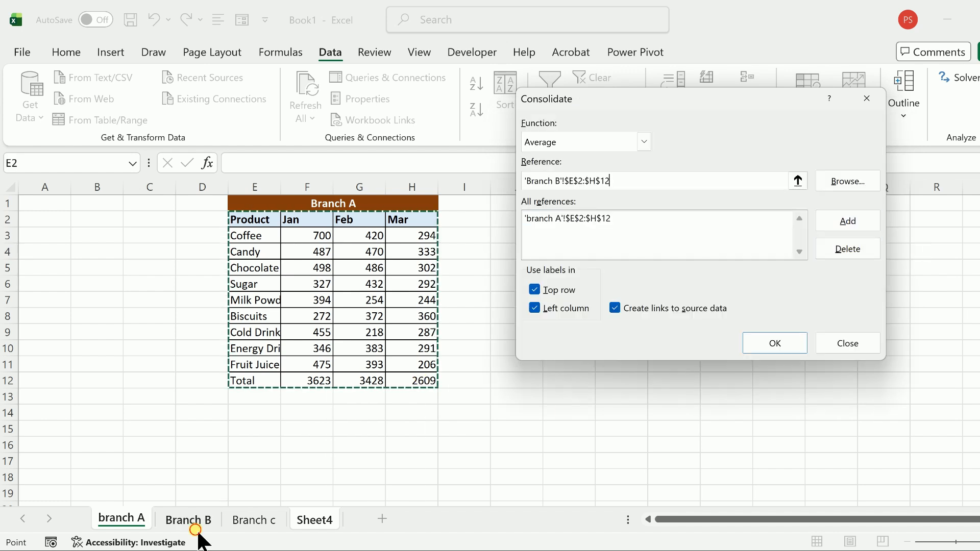
drag(42, 335, 215, 500)
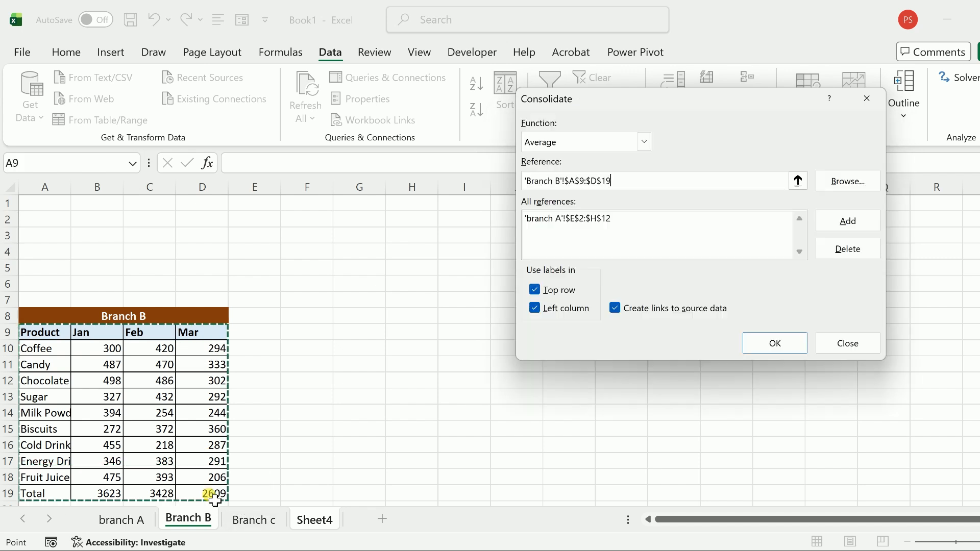
click(844, 221)
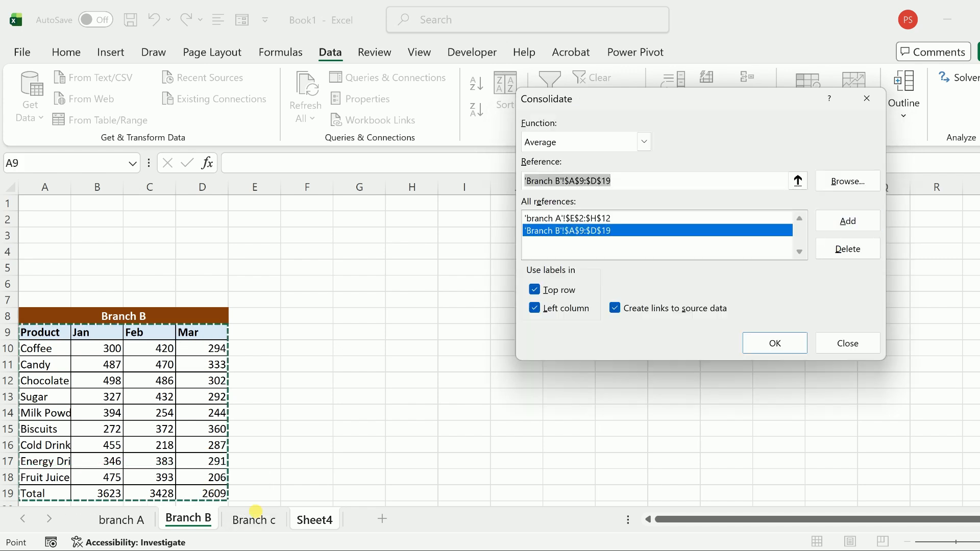
- Use the Branch c range A2:D12 as the last reference and run the Average consolidation into Sheet4
click(255, 520)
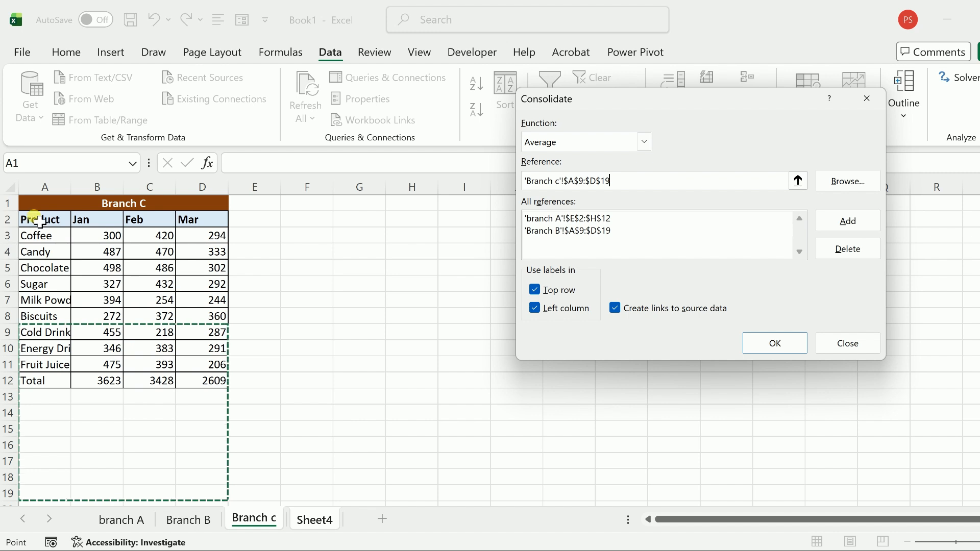
drag(40, 220, 206, 380)
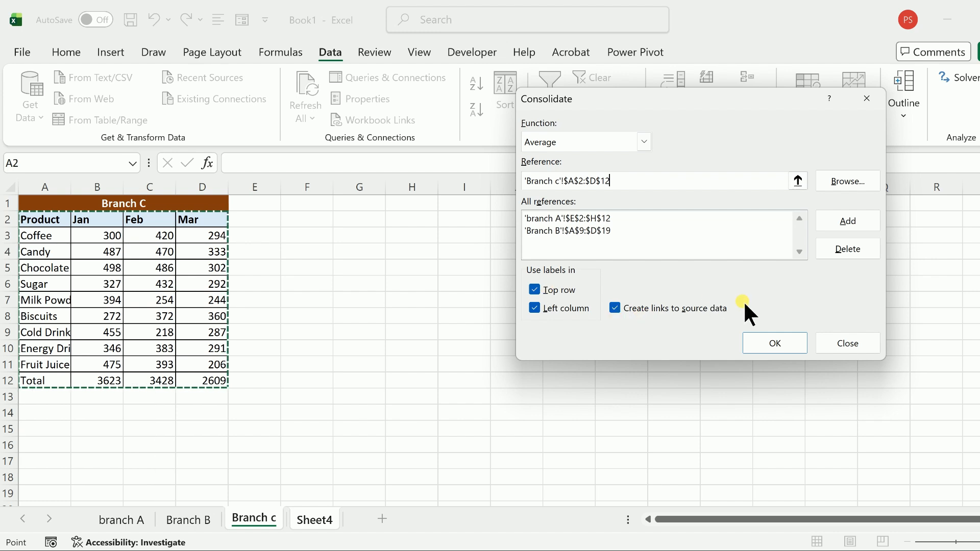
click(774, 345)
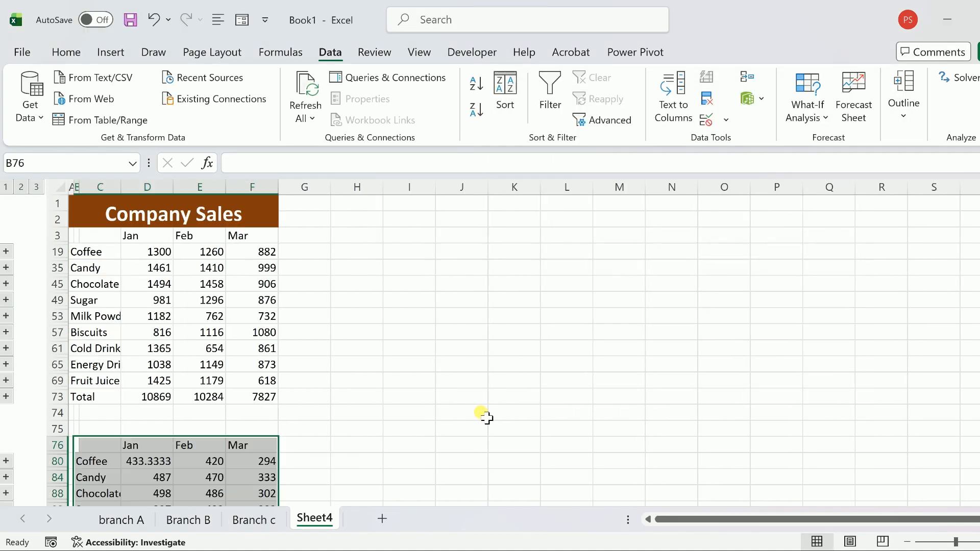
scroll(486, 417, down, 3)
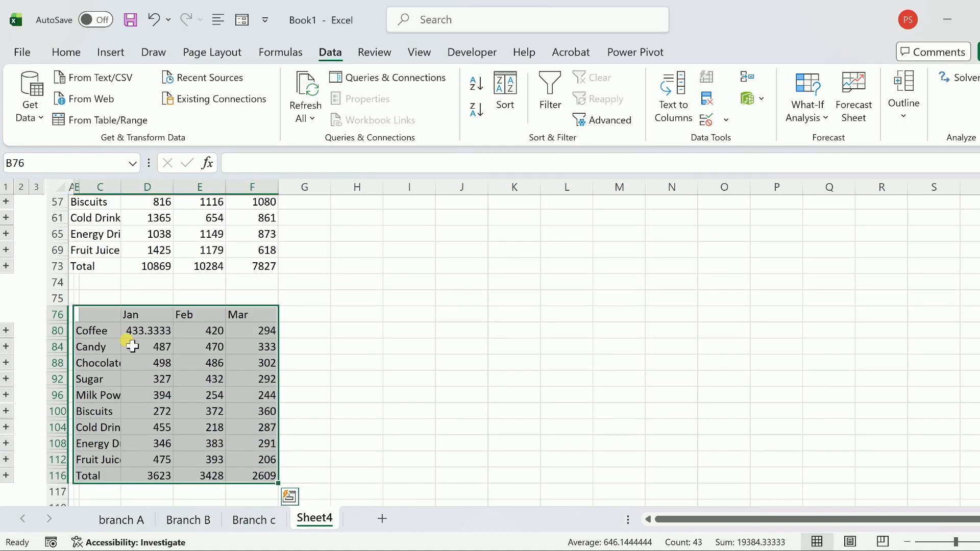